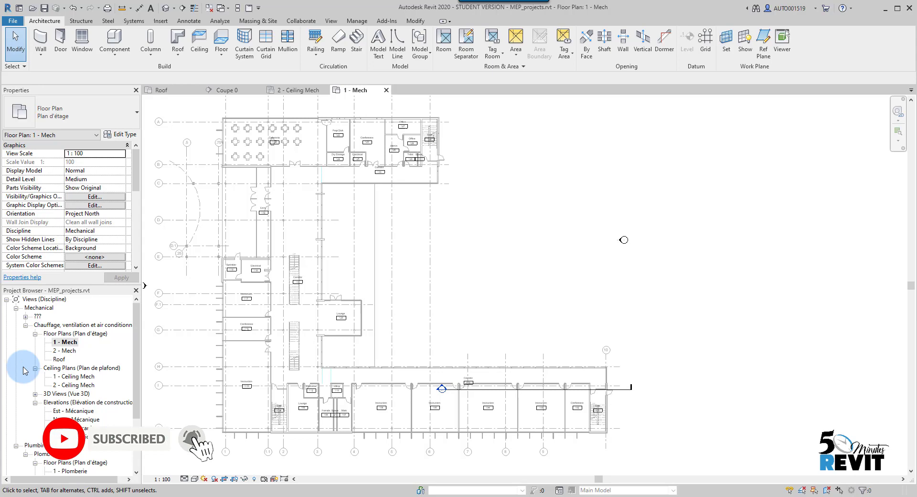
Open the 2 - Ceiling Mech plan and frame the lower wing's rooms between grid lines 2 and 10
{"action": "double_click", "coordinate": [81, 384]}
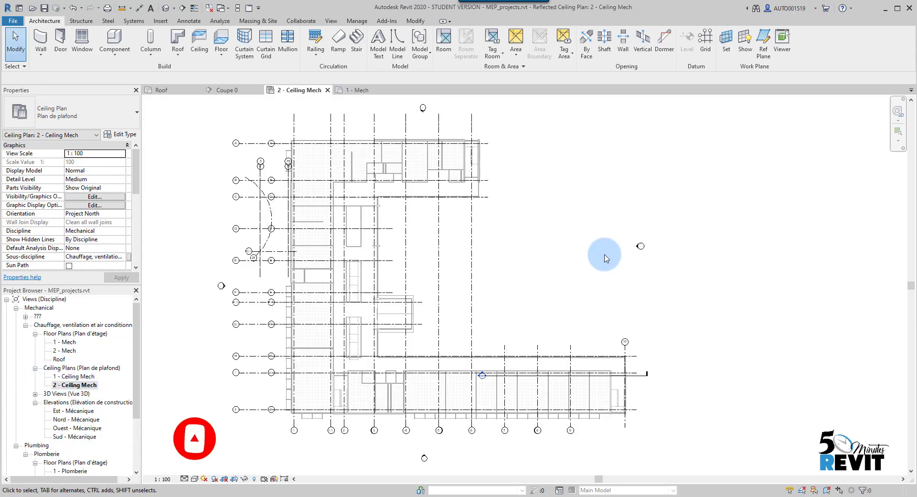
{"action": "middle_click_drag", "start_coordinate": [605, 255], "coordinate": [589, 280]}
{"action": "scroll", "coordinate": [575, 386], "scroll_direction": "up", "scroll_amount": 4}
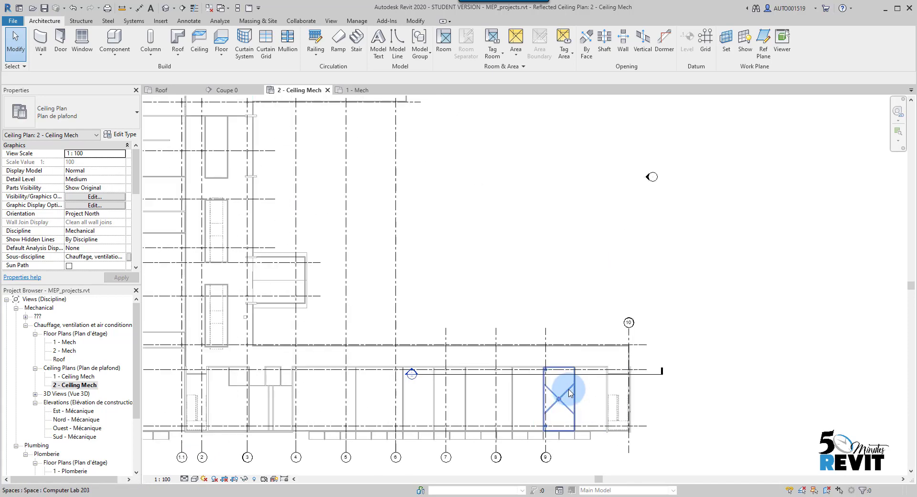
{"action": "middle_click_drag", "start_coordinate": [576, 386], "coordinate": [557, 296]}
{"action": "middle_click_drag", "start_coordinate": [498, 305], "coordinate": [500, 293]}
{"action": "scroll", "coordinate": [440, 286], "scroll_direction": "down", "scroll_amount": 1}
{"action": "middle_click_drag", "start_coordinate": [439, 287], "coordinate": [496, 304]}
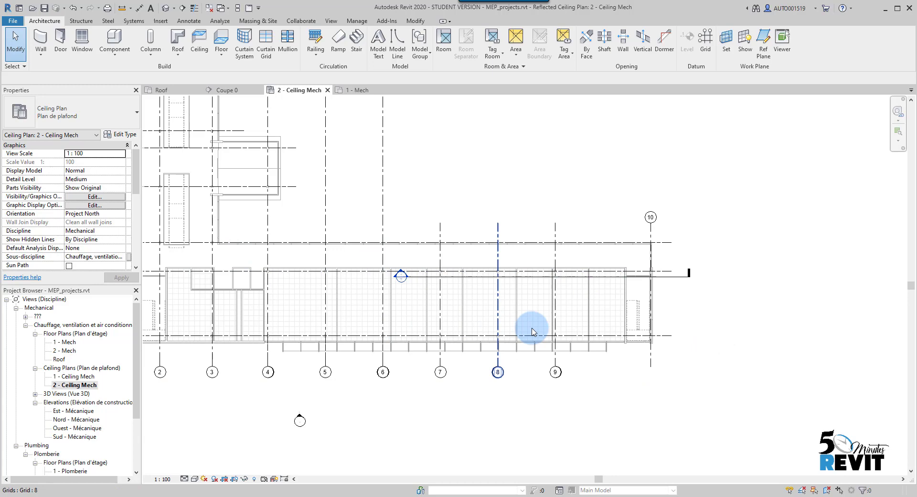
{"action": "middle_click_drag", "start_coordinate": [419, 179], "coordinate": [437, 191]}
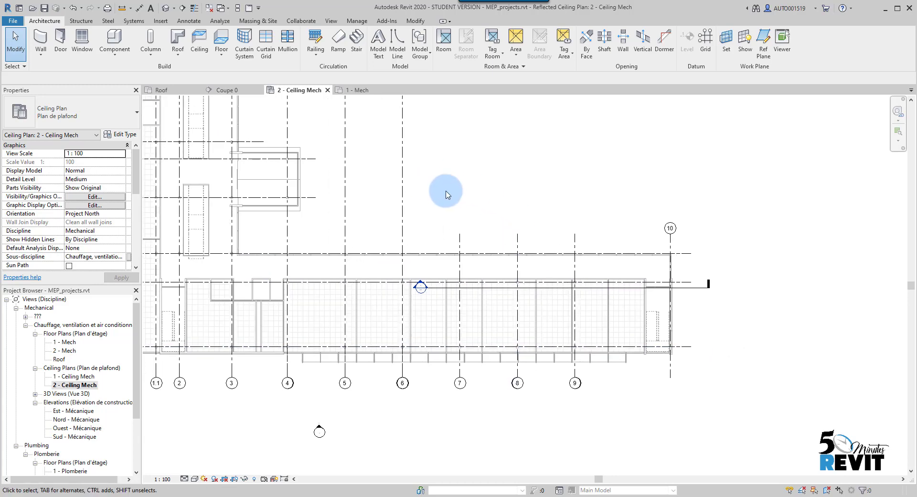
Run Tag All with only Space Tags checked so every room shows its name and number
{"action": "left_click", "coordinate": [190, 21]}
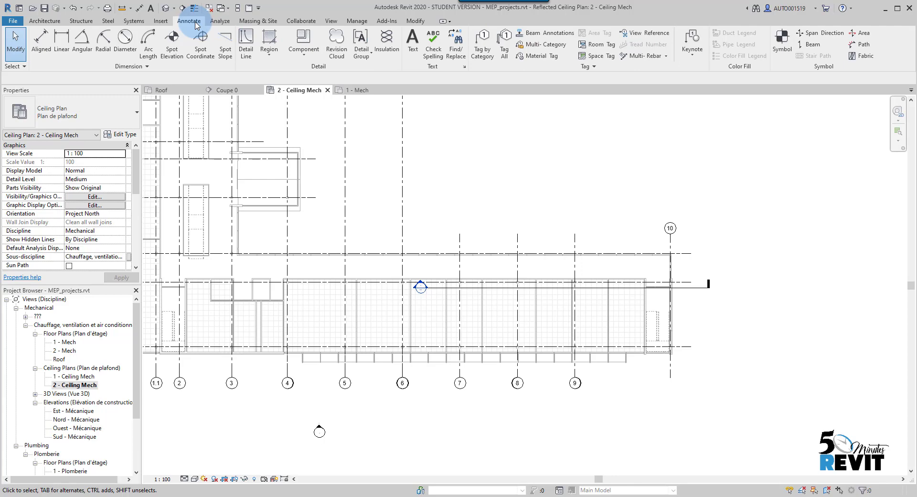
{"action": "left_click", "coordinate": [505, 53]}
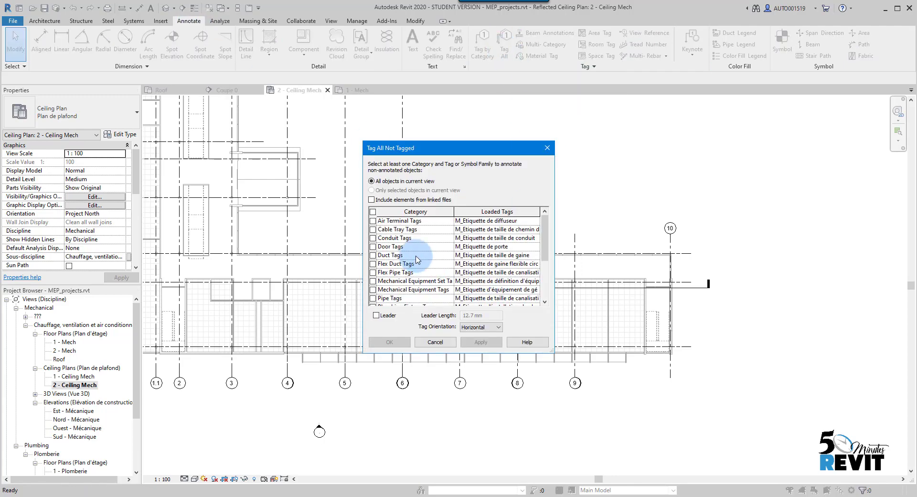
{"action": "left_click", "coordinate": [391, 257]}
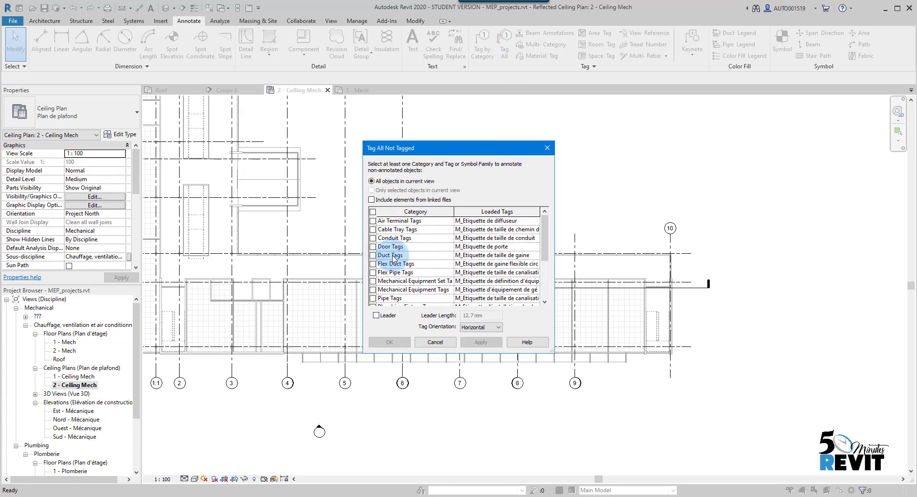
{"action": "left_click_drag", "start_coordinate": [546, 231], "coordinate": [548, 279]}
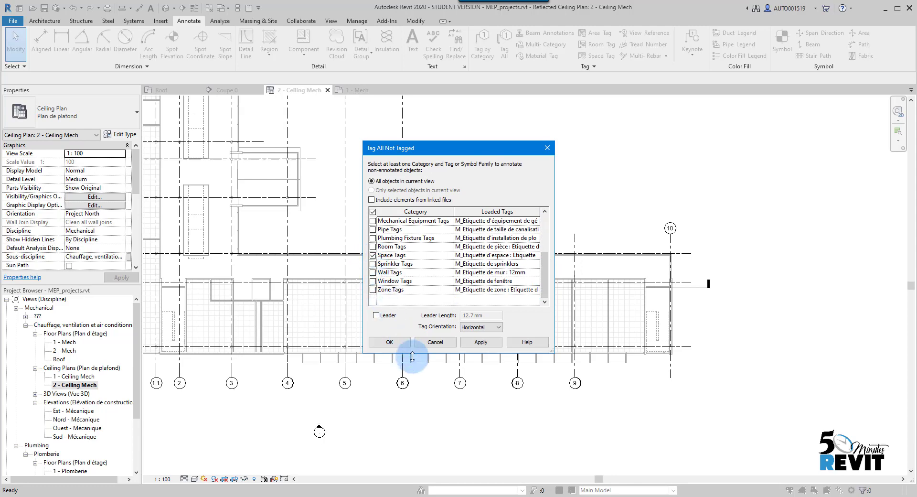
{"action": "left_click", "coordinate": [483, 342]}
{"action": "left_click", "coordinate": [387, 341]}
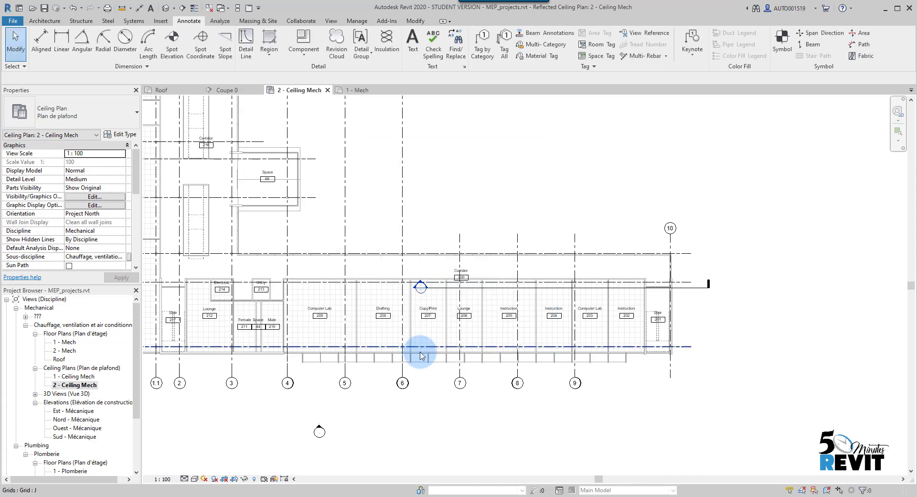
{"action": "scroll", "coordinate": [659, 343], "scroll_direction": "up", "scroll_amount": 5}
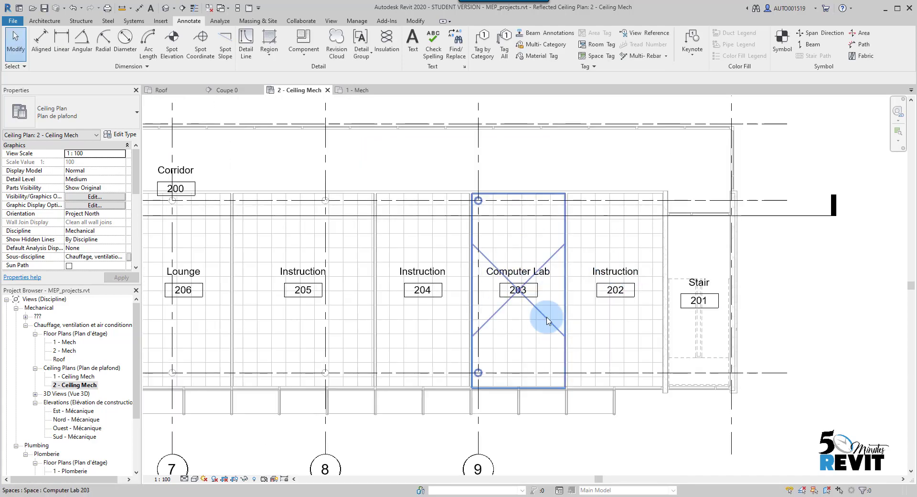
{"action": "scroll", "coordinate": [379, 265], "scroll_direction": "down", "scroll_amount": 2}
{"action": "scroll", "coordinate": [357, 260], "scroll_direction": "down", "scroll_amount": 2}
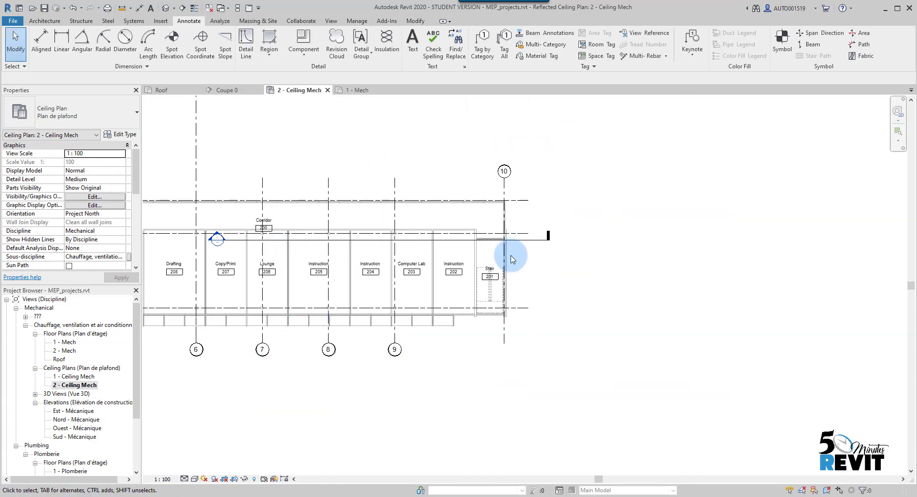
{"action": "scroll", "coordinate": [614, 253], "scroll_direction": "down", "scroll_amount": 2}
{"action": "scroll", "coordinate": [311, 217], "scroll_direction": "down", "scroll_amount": 1}
{"action": "scroll", "coordinate": [454, 280], "scroll_direction": "down", "scroll_amount": 2}
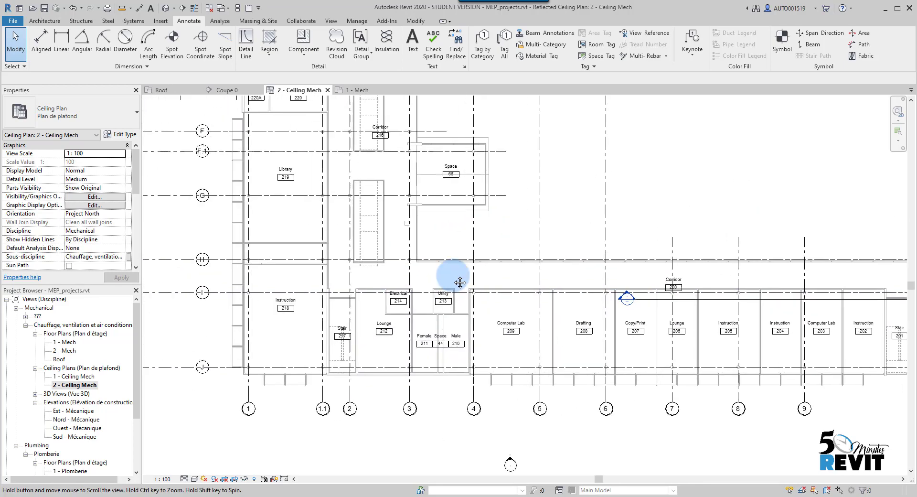
{"action": "scroll", "coordinate": [321, 260], "scroll_direction": "up", "scroll_amount": 6}
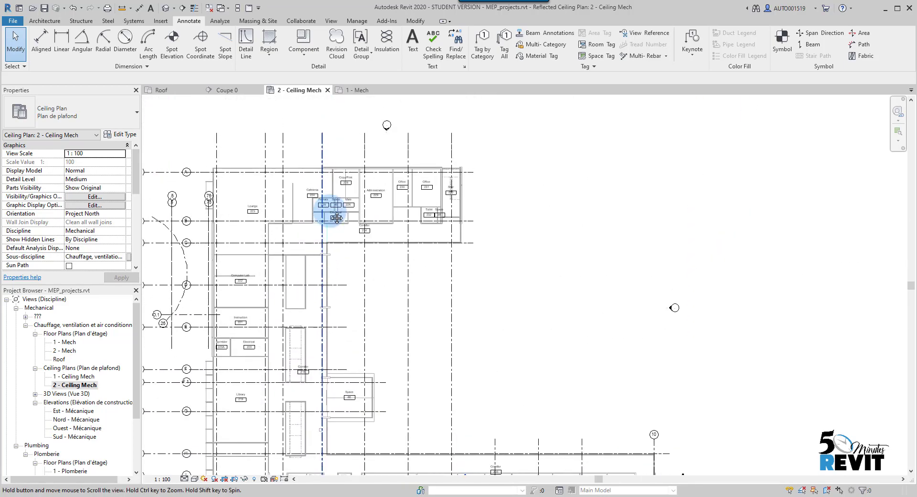
{"action": "scroll", "coordinate": [354, 237], "scroll_direction": "down", "scroll_amount": 3}
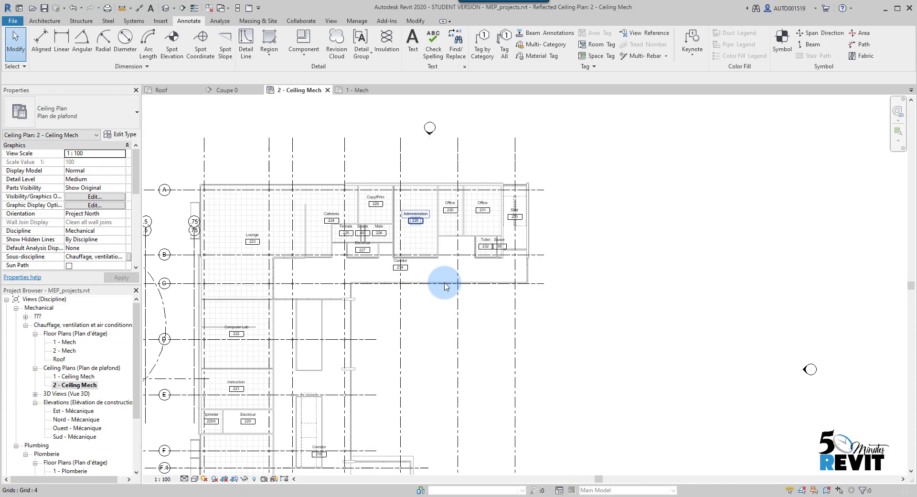
{"action": "middle_click_drag", "start_coordinate": [446, 278], "coordinate": [457, 235]}
{"action": "scroll", "coordinate": [475, 317], "scroll_direction": "down", "scroll_amount": 2}
{"action": "middle_click_drag", "start_coordinate": [475, 317], "coordinate": [474, 245]}
{"action": "scroll", "coordinate": [528, 352], "scroll_direction": "up", "scroll_amount": 5}
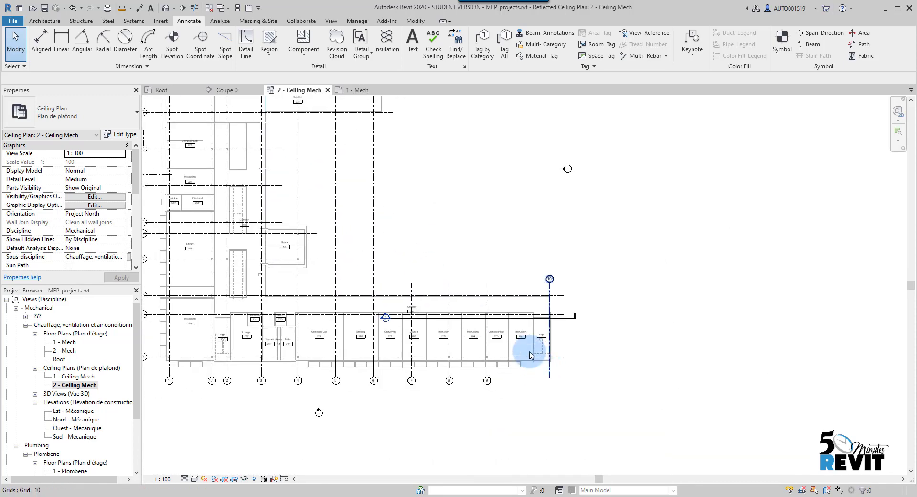
{"action": "scroll", "coordinate": [517, 351], "scroll_direction": "up", "scroll_amount": 2}
{"action": "middle_click_drag", "start_coordinate": [524, 344], "coordinate": [442, 321]}
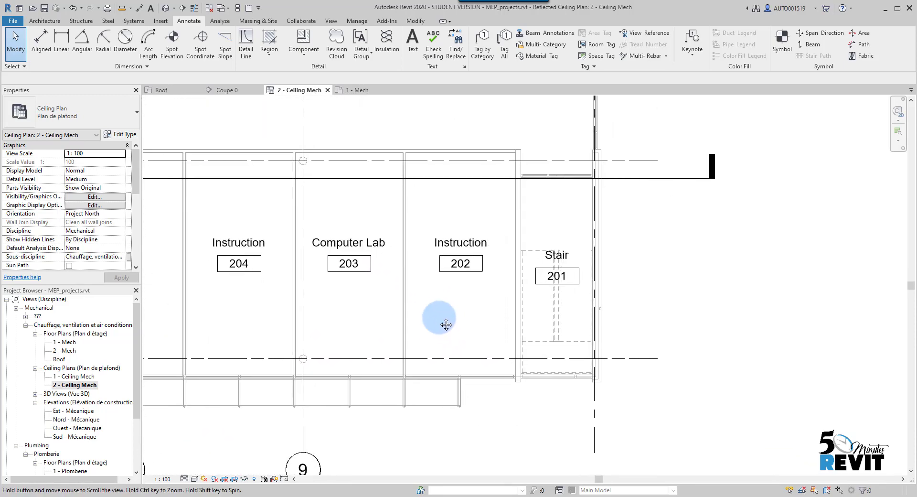
{"action": "middle_click_drag", "start_coordinate": [429, 380], "coordinate": [474, 384]}
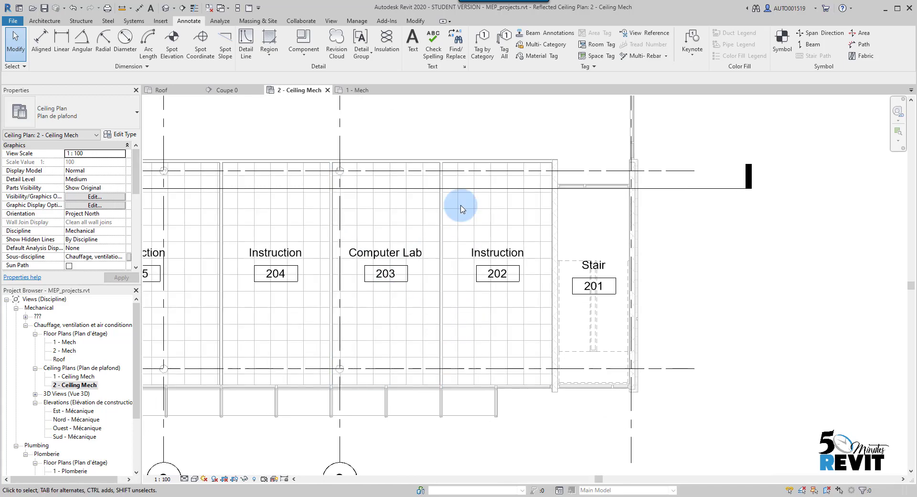
{"action": "left_click", "coordinate": [379, 301]}
{"action": "key", "text": "Escape"}
{"action": "scroll", "coordinate": [378, 302], "scroll_direction": "down", "scroll_amount": 1}
{"action": "middle_click_drag", "start_coordinate": [379, 302], "coordinate": [403, 313]}
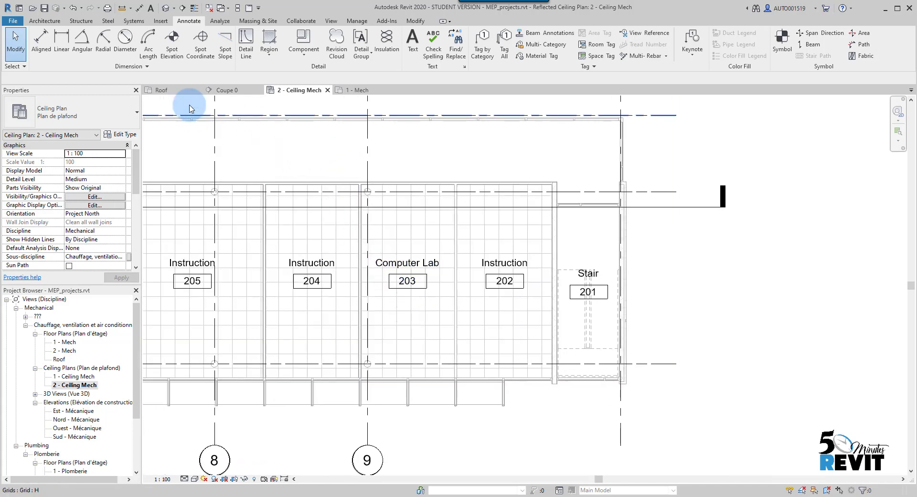
Start air terminal placement from the Systems tab and open the Properties type list
{"action": "left_click", "coordinate": [130, 23]}
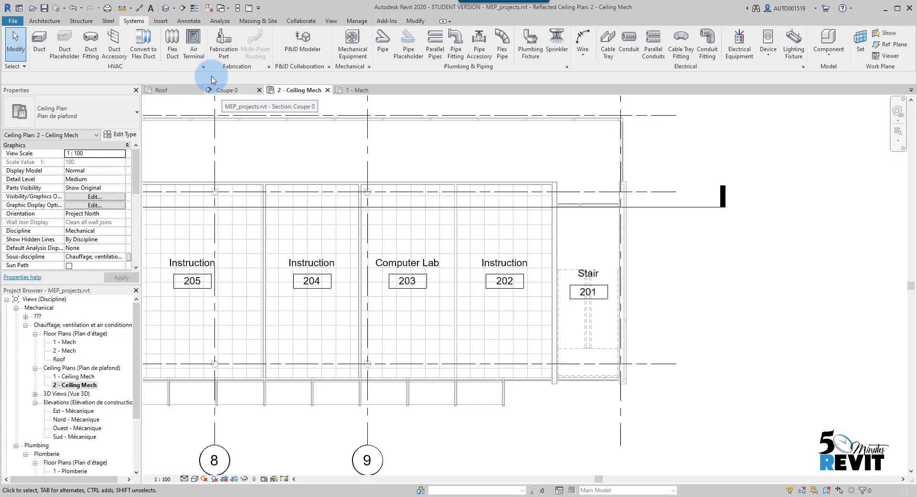
{"action": "left_click", "coordinate": [180, 74]}
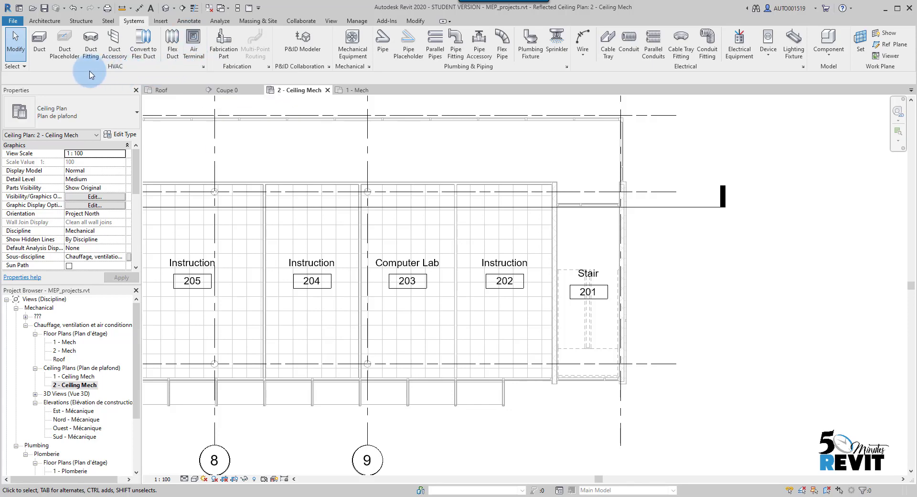
{"action": "left_click", "coordinate": [199, 43]}
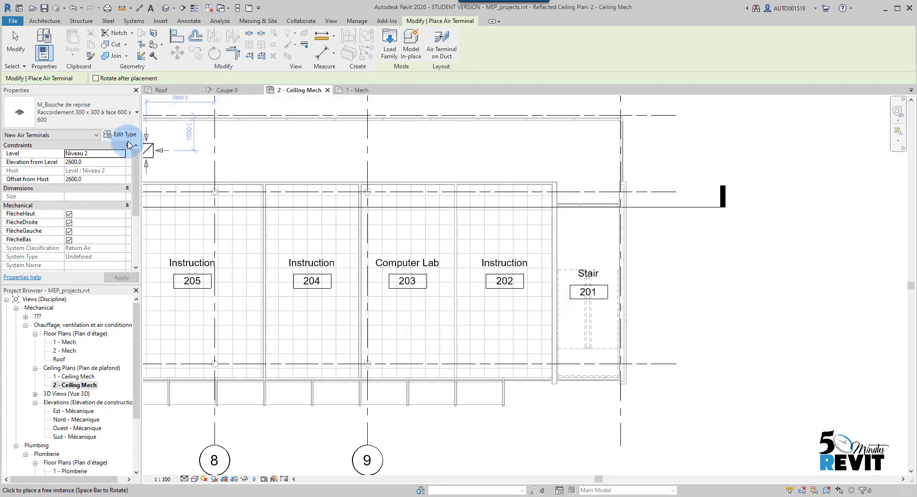
{"action": "left_click", "coordinate": [106, 118]}
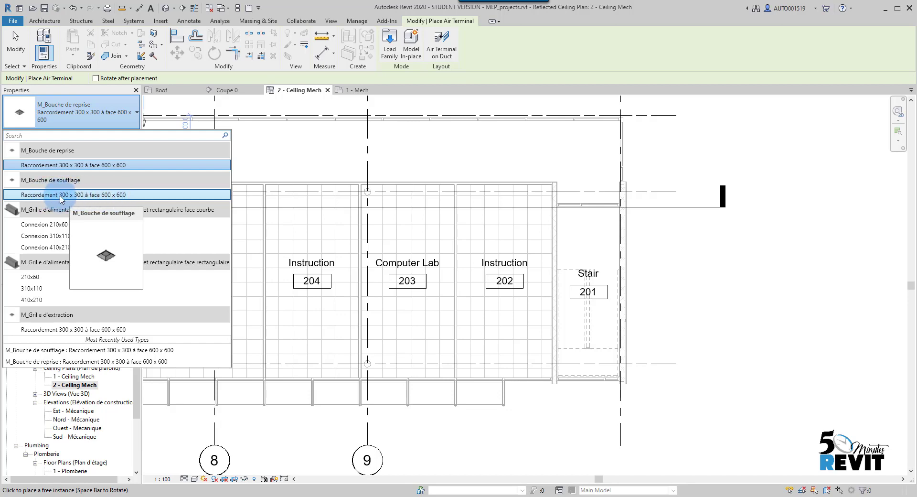
Pick the M_Bouche de soufflage 300 x 300 type, then cancel placement without placing any terminal
{"action": "left_click", "coordinate": [106, 194]}
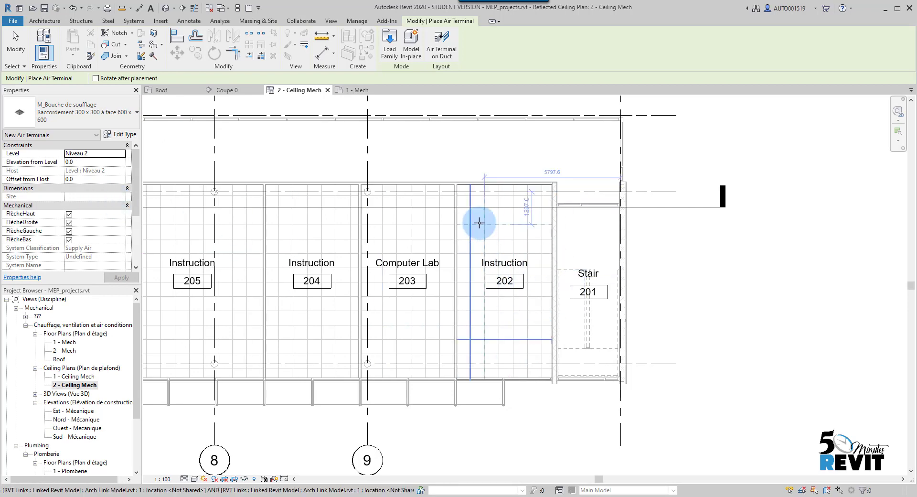
{"action": "scroll", "coordinate": [492, 239], "scroll_direction": "up", "scroll_amount": 2}
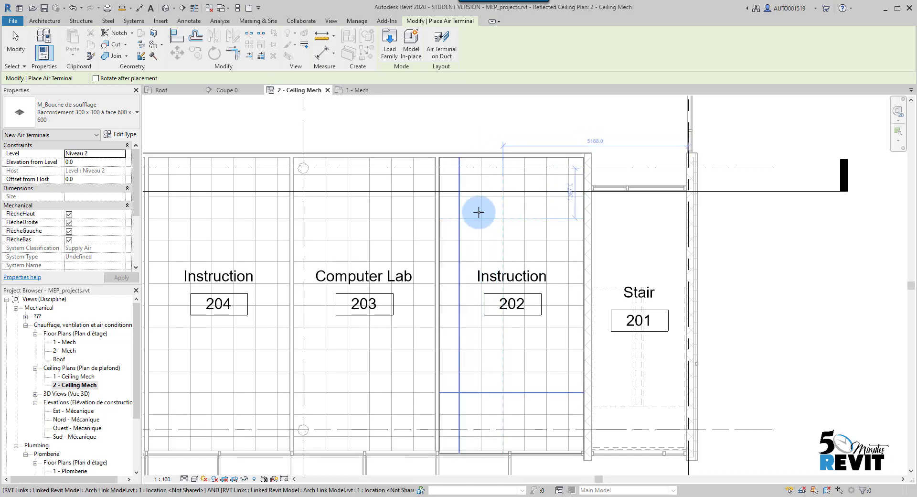
{"action": "scroll", "coordinate": [476, 210], "scroll_direction": "down", "scroll_amount": 1}
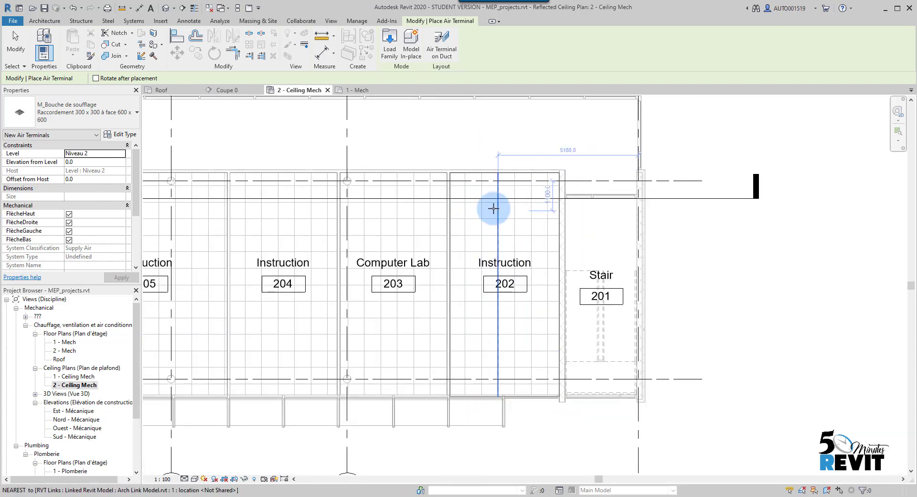
{"action": "scroll", "coordinate": [492, 208], "scroll_direction": "up", "scroll_amount": 2}
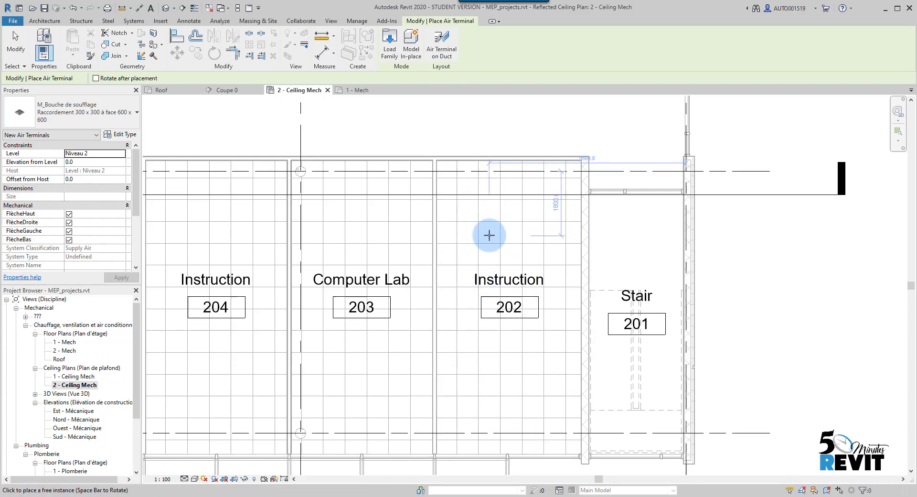
{"action": "key", "text": "Escape"}
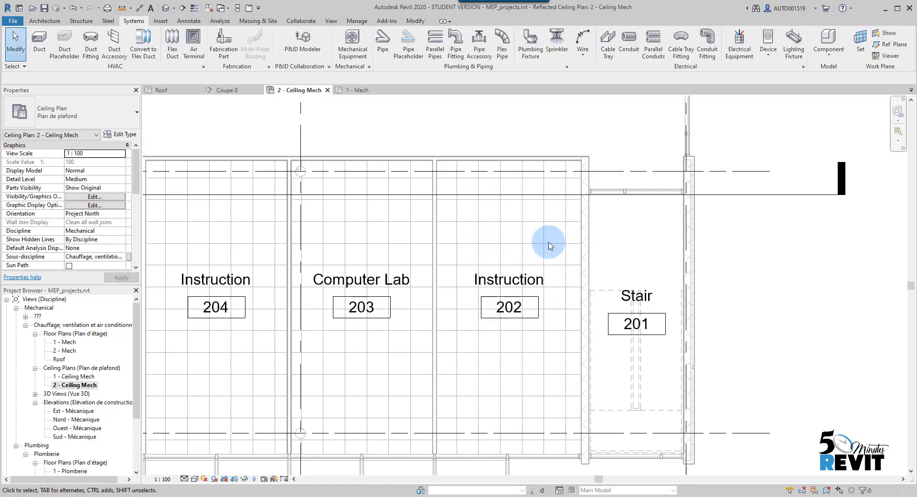
Place a 6096 spot elevation with a bent leader at room 202's top-right ceiling corner and select it
{"action": "left_click", "coordinate": [189, 21]}
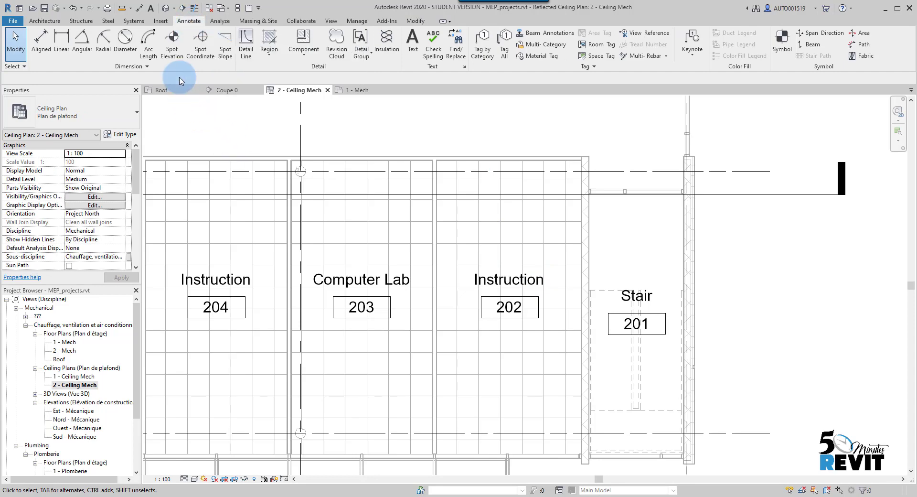
{"action": "left_click", "coordinate": [172, 39]}
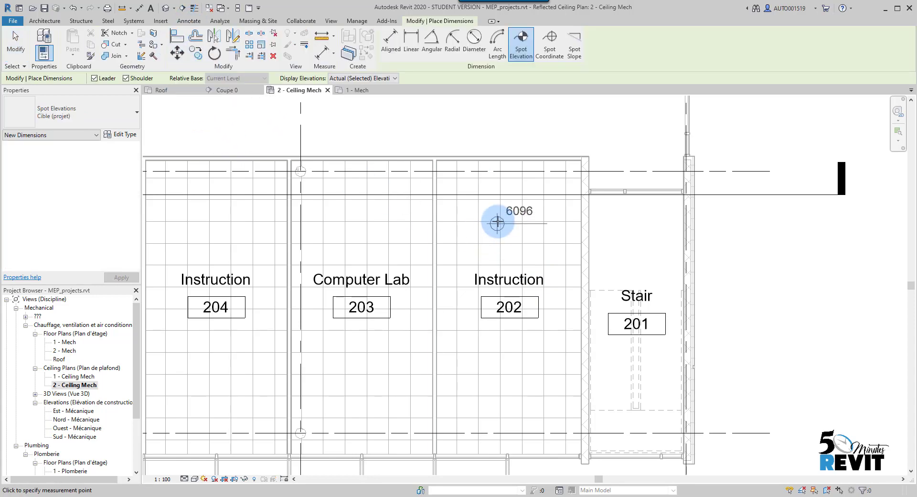
{"action": "scroll", "coordinate": [493, 216], "scroll_direction": "up", "scroll_amount": 1}
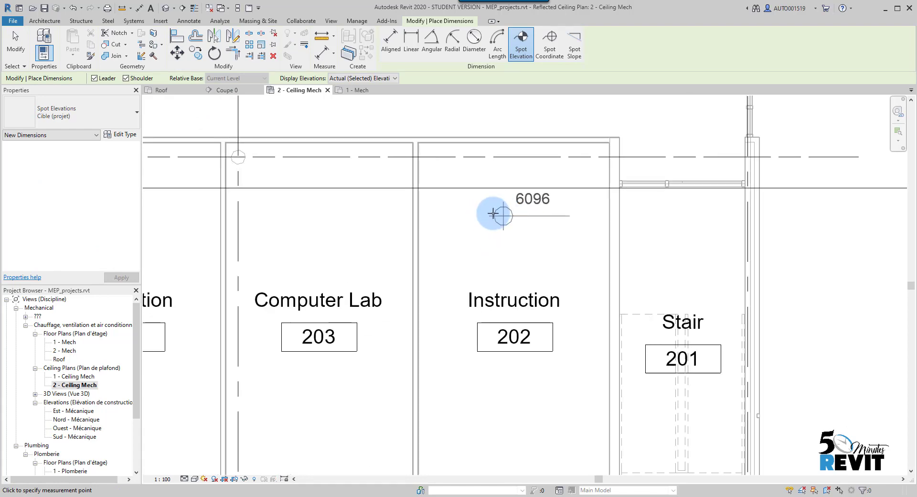
{"action": "left_click", "coordinate": [487, 206]}
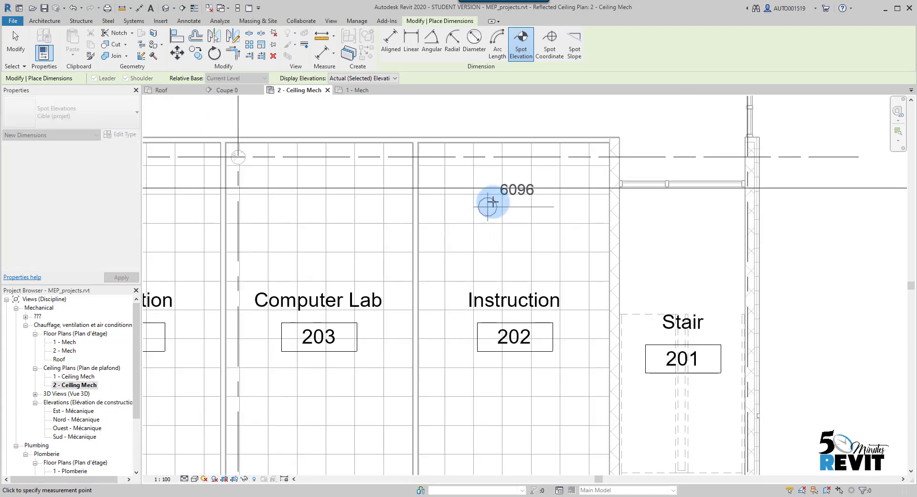
{"action": "left_click", "coordinate": [508, 170]}
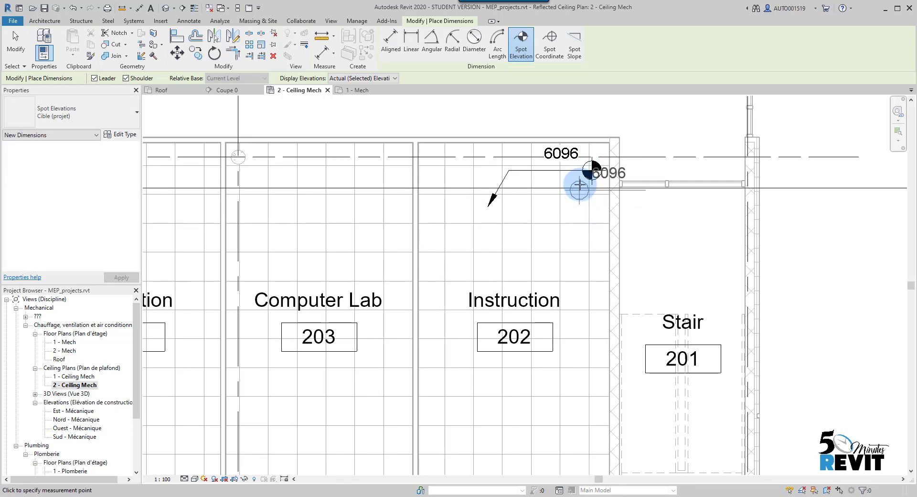
{"action": "key", "text": "Escape"}
{"action": "key", "text": "Escape"}
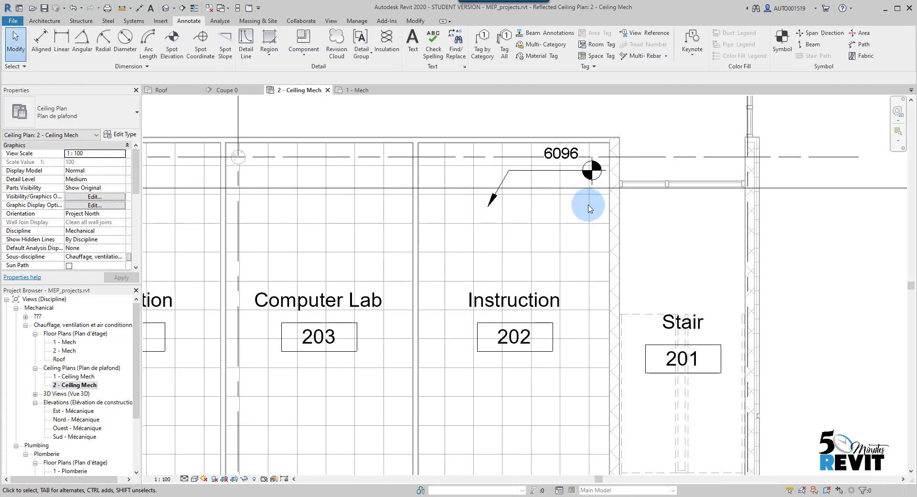
{"action": "left_click", "coordinate": [547, 176]}
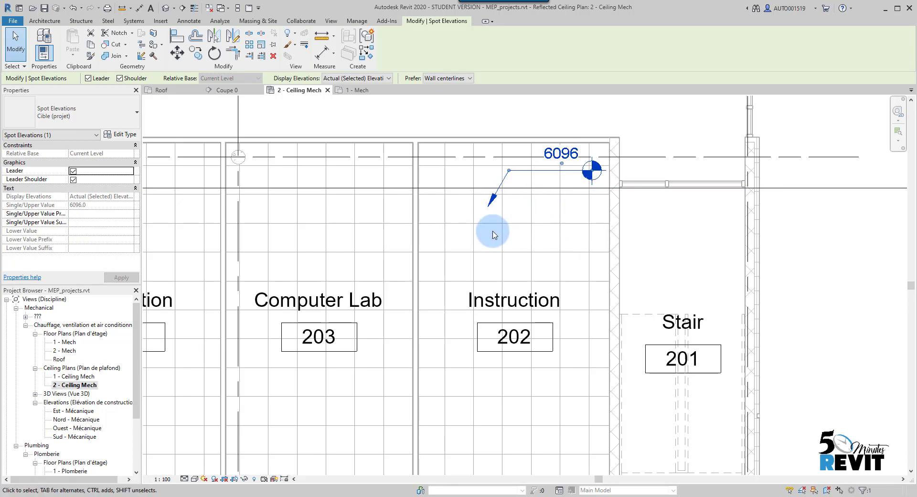
{"action": "scroll", "coordinate": [507, 244], "scroll_direction": "down", "scroll_amount": 1}
{"action": "middle_click_drag", "start_coordinate": [530, 246], "coordinate": [509, 258]}
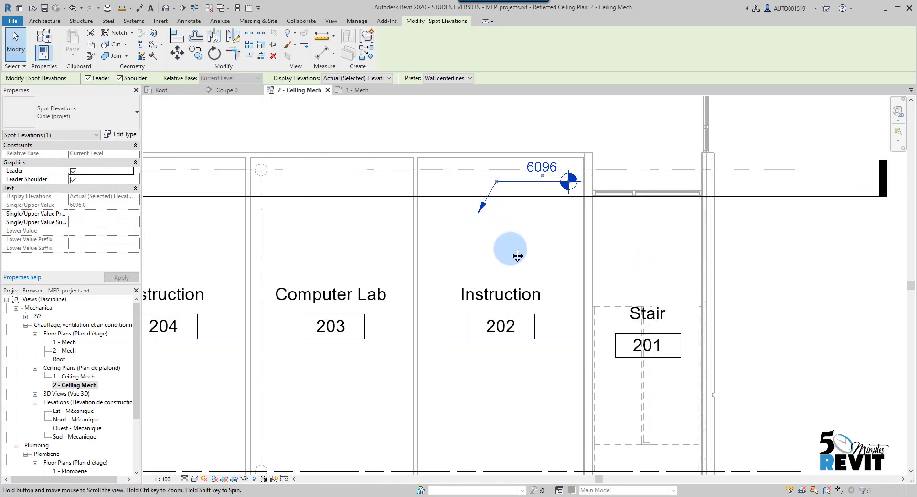
Set the spot elevation type's Elevation Origin to Project Base Point so it reads 2438
{"action": "left_click", "coordinate": [120, 135]}
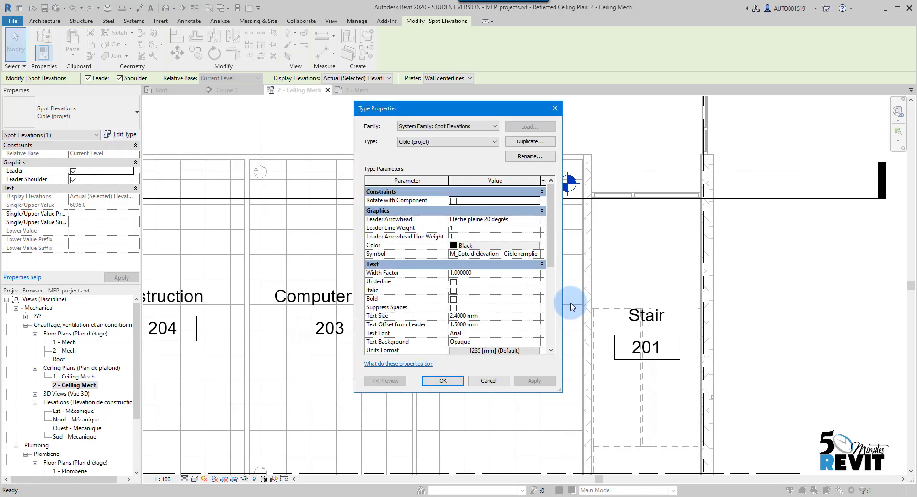
{"action": "left_click_drag", "start_coordinate": [553, 254], "coordinate": [556, 333]}
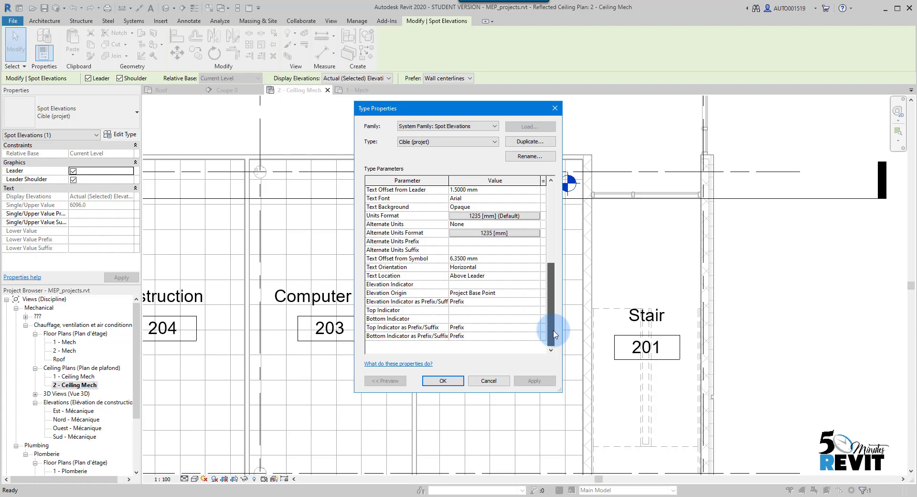
{"action": "left_click", "coordinate": [536, 293]}
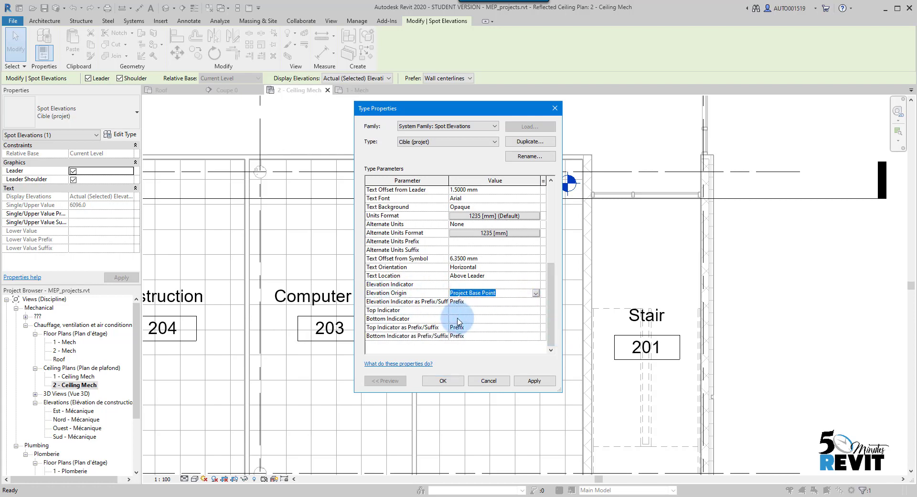
{"action": "left_click", "coordinate": [442, 380]}
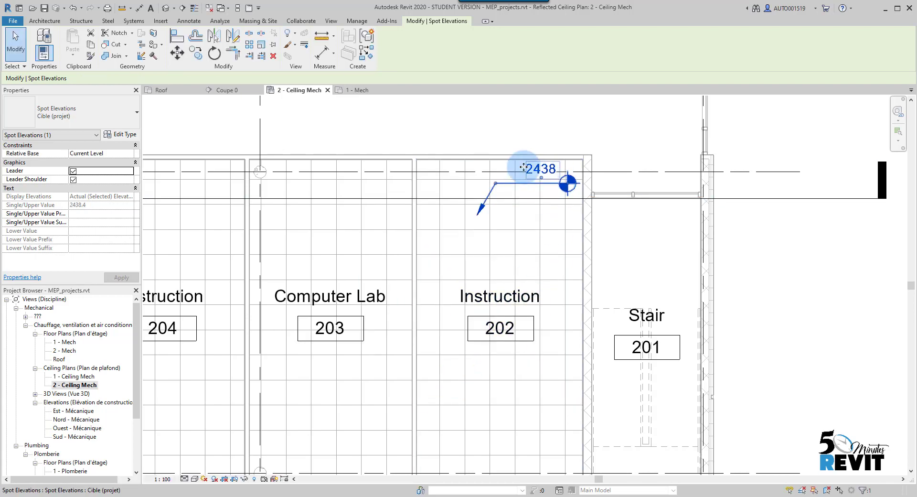
Recentre the plan on rooms 202 to 205 and restart air terminal placement with the type list open
{"action": "scroll", "coordinate": [549, 193], "scroll_direction": "down", "scroll_amount": 3}
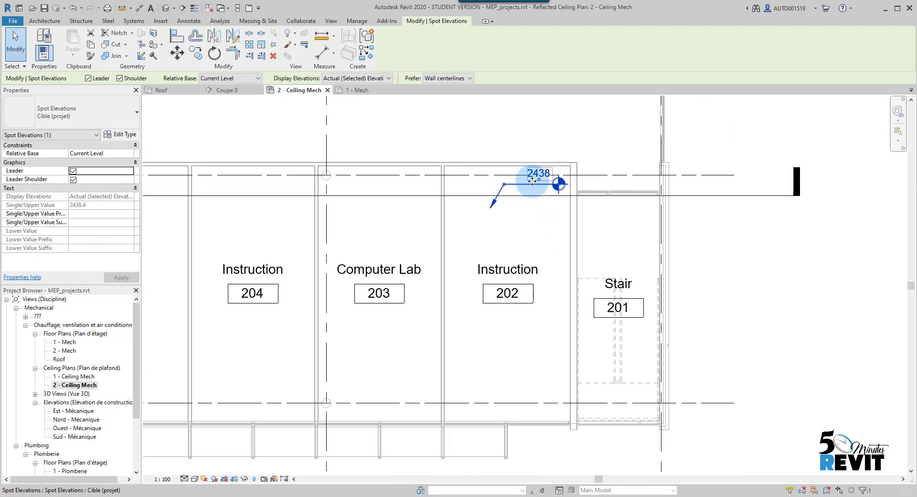
{"action": "scroll", "coordinate": [532, 181], "scroll_direction": "up", "scroll_amount": 5}
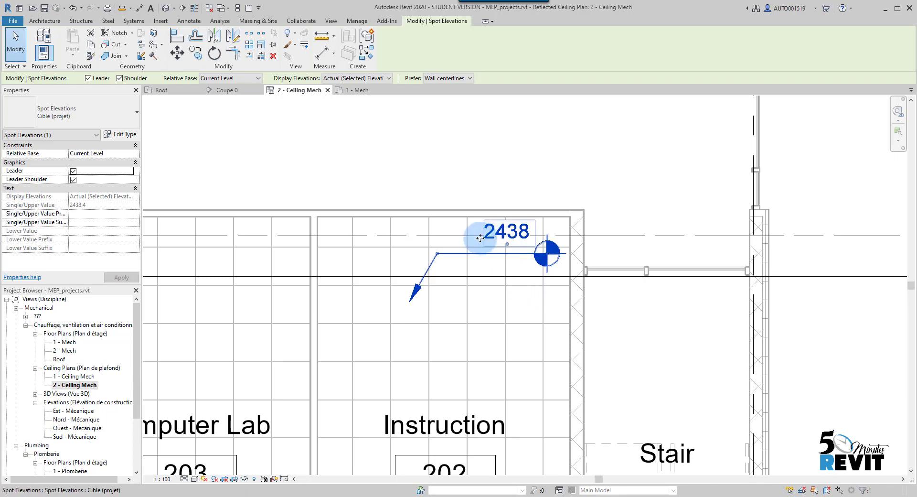
{"action": "middle_click_drag", "start_coordinate": [493, 252], "coordinate": [491, 241]}
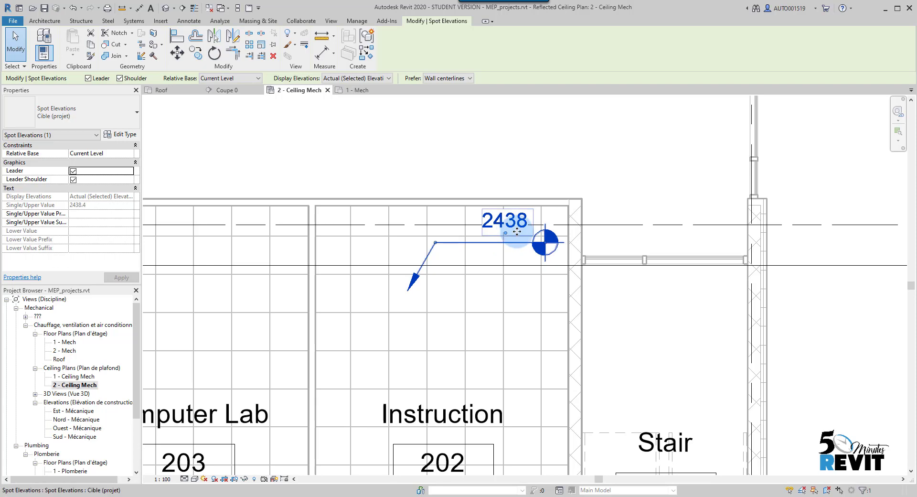
{"action": "scroll", "coordinate": [483, 245], "scroll_direction": "down", "scroll_amount": 3}
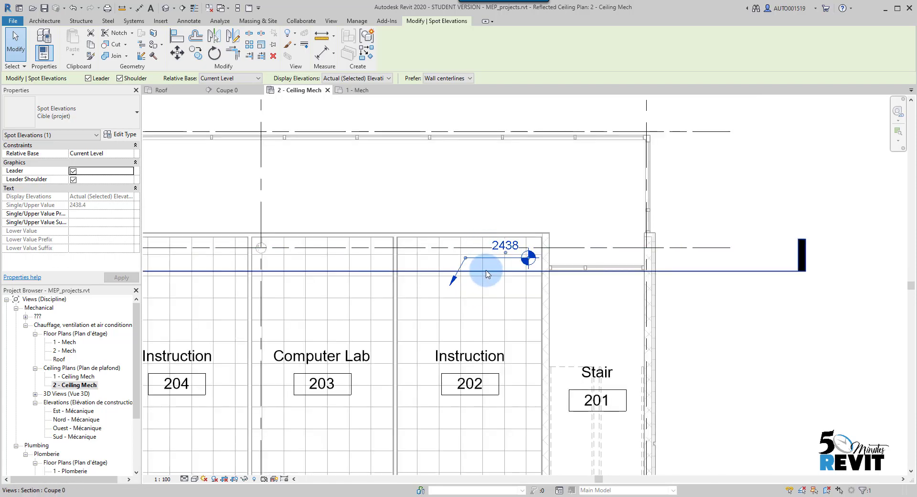
{"action": "scroll", "coordinate": [483, 272], "scroll_direction": "down", "scroll_amount": 2}
{"action": "mouse_move", "coordinate": [392, 213]}
{"action": "middle_mouse_down"}
{"action": "mouse_move", "coordinate": [420, 215]}
{"action": "mouse_move", "coordinate": [395, 196]}
{"action": "middle_mouse_up"}
{"action": "left_click", "coordinate": [129, 25]}
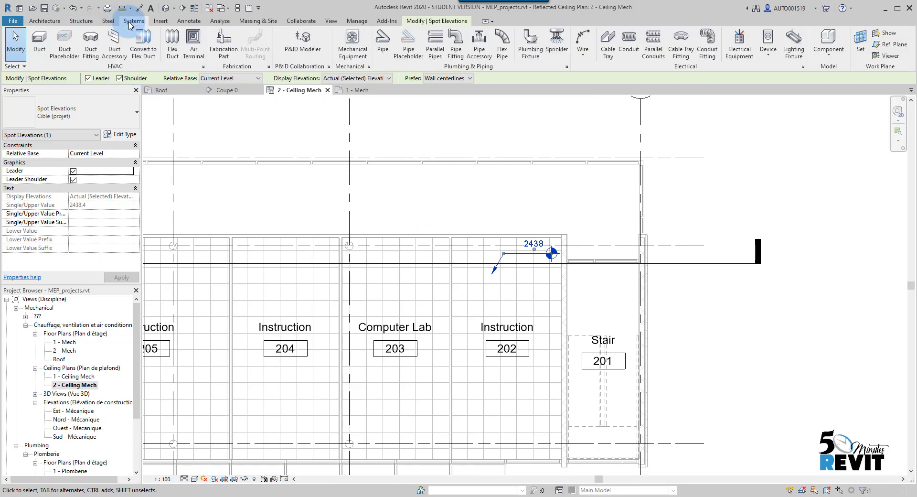
{"action": "left_click", "coordinate": [190, 39]}
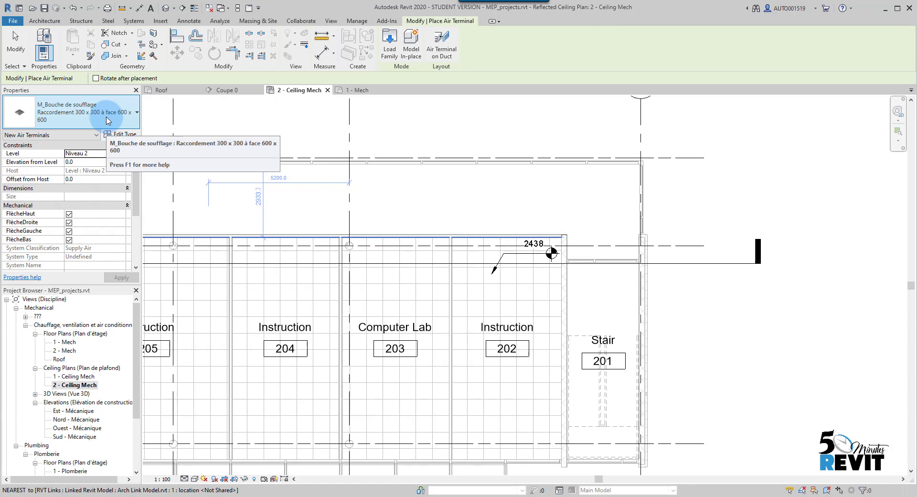
{"action": "left_click", "coordinate": [76, 112]}
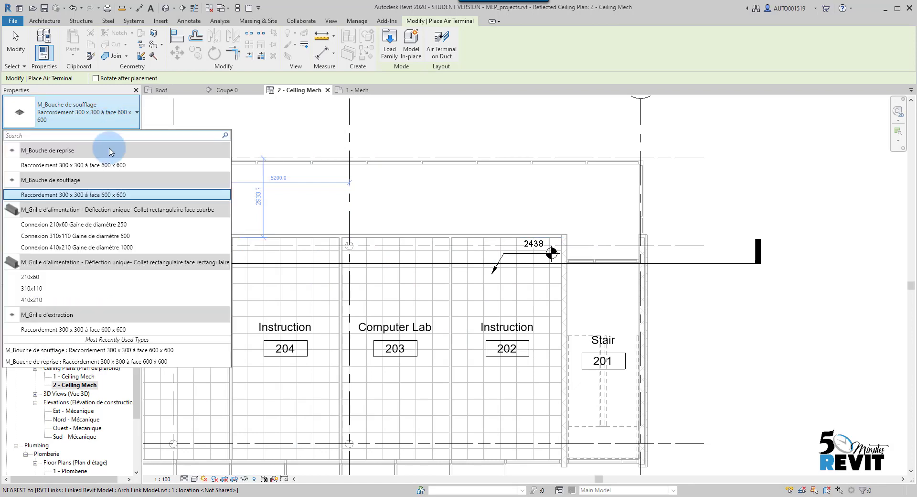
Place an M_Bouche de soufflage 300x300 à face 600x600 terminal at 2438 in room 202's ceiling grid
{"action": "left_click", "coordinate": [82, 203]}
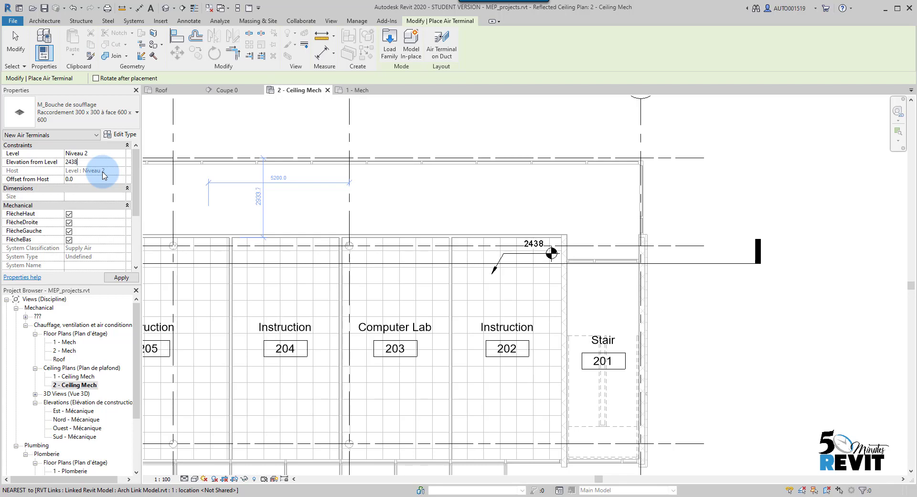
{"action": "scroll", "coordinate": [530, 301], "scroll_direction": "up", "scroll_amount": 4}
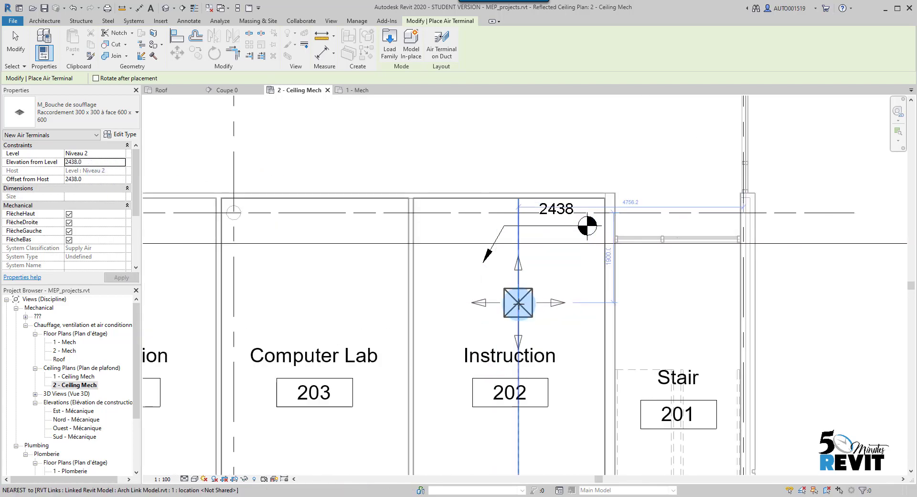
{"action": "scroll", "coordinate": [535, 302], "scroll_direction": "down", "scroll_amount": 3}
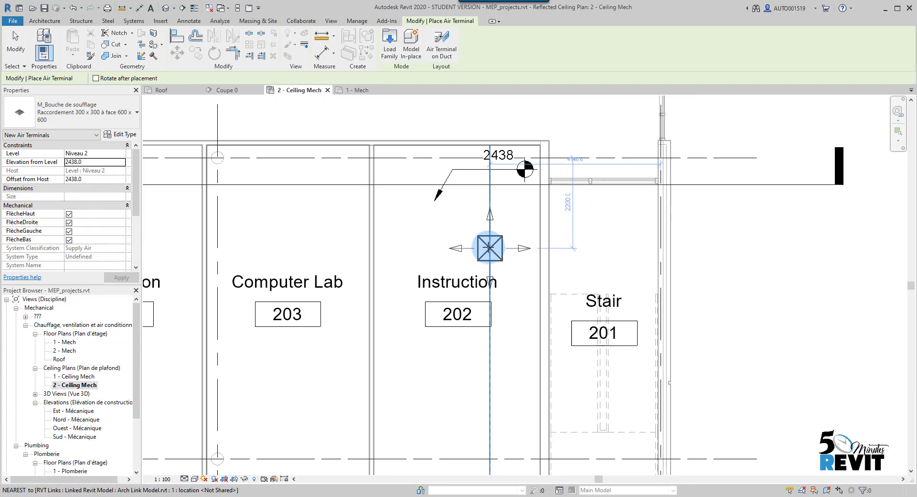
{"action": "mouse_move", "coordinate": [495, 251]}
{"action": "middle_mouse_down"}
{"action": "mouse_move", "coordinate": [495, 231]}
{"action": "mouse_move", "coordinate": [485, 261]}
{"action": "middle_mouse_up"}
{"action": "scroll", "coordinate": [492, 225], "scroll_direction": "up", "scroll_amount": 3}
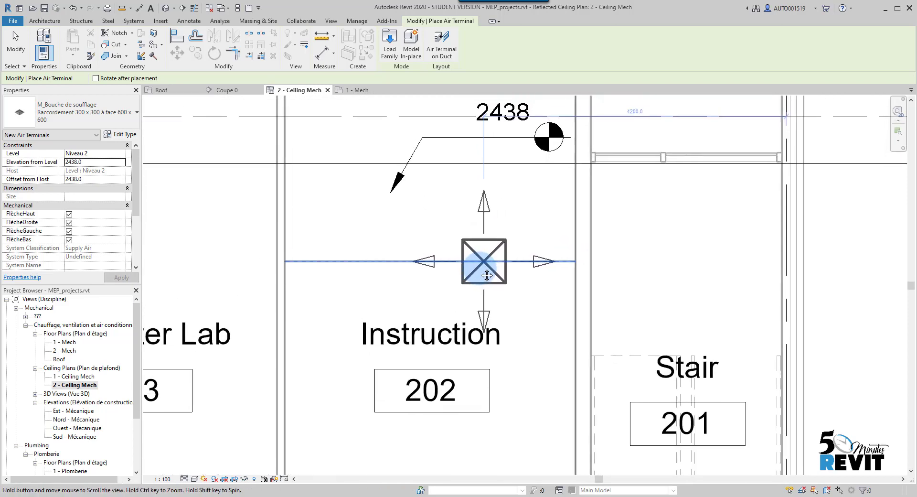
{"action": "scroll", "coordinate": [479, 242], "scroll_direction": "up", "scroll_amount": 1}
{"action": "scroll", "coordinate": [479, 241], "scroll_direction": "up", "scroll_amount": 1}
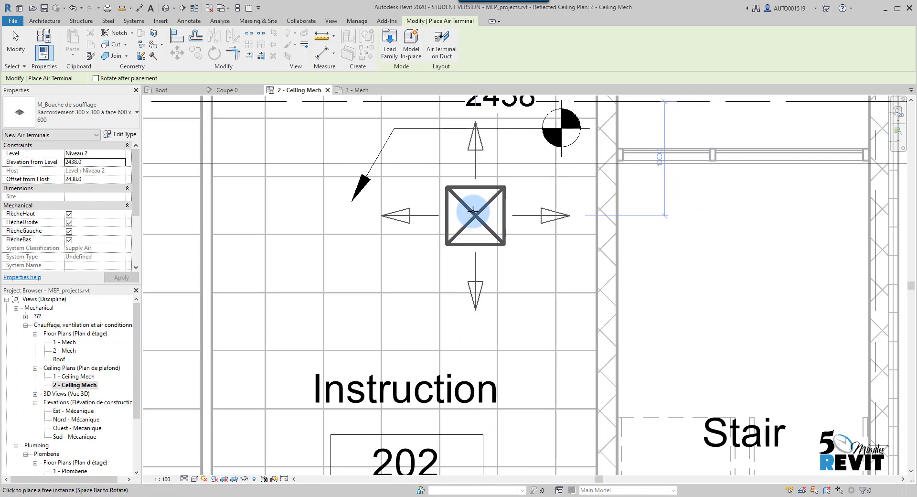
{"action": "left_click", "coordinate": [473, 212]}
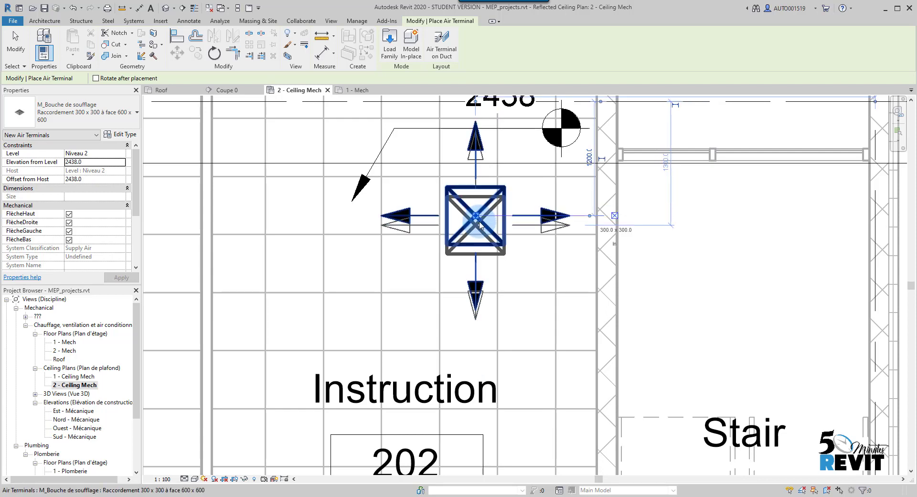
Switch off FlècheHaut, FlècheDroite, FlècheGauche and FlècheBas on the room 202 supply terminal
{"action": "key", "text": "Escape"}
{"action": "key", "text": "Escape"}
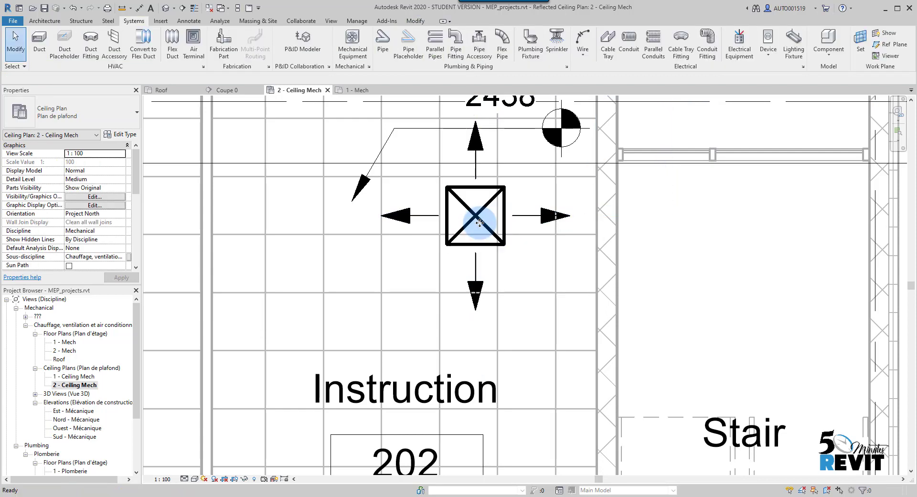
{"action": "scroll", "coordinate": [494, 275], "scroll_direction": "down", "scroll_amount": 2}
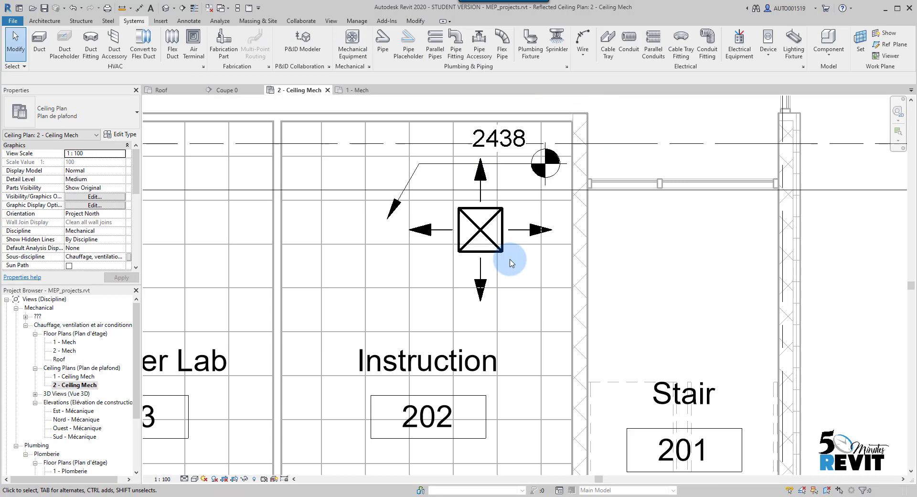
{"action": "middle_click_drag", "start_coordinate": [530, 267], "coordinate": [550, 312]}
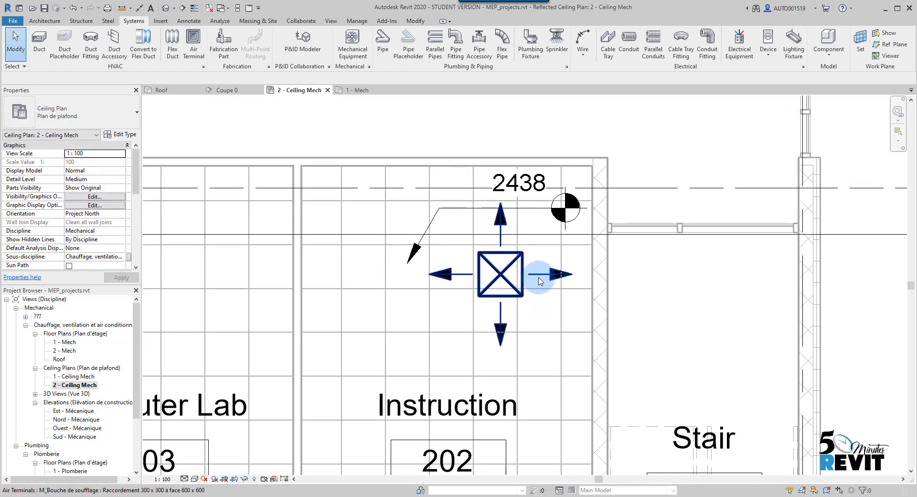
{"action": "scroll", "coordinate": [535, 270], "scroll_direction": "up", "scroll_amount": 2}
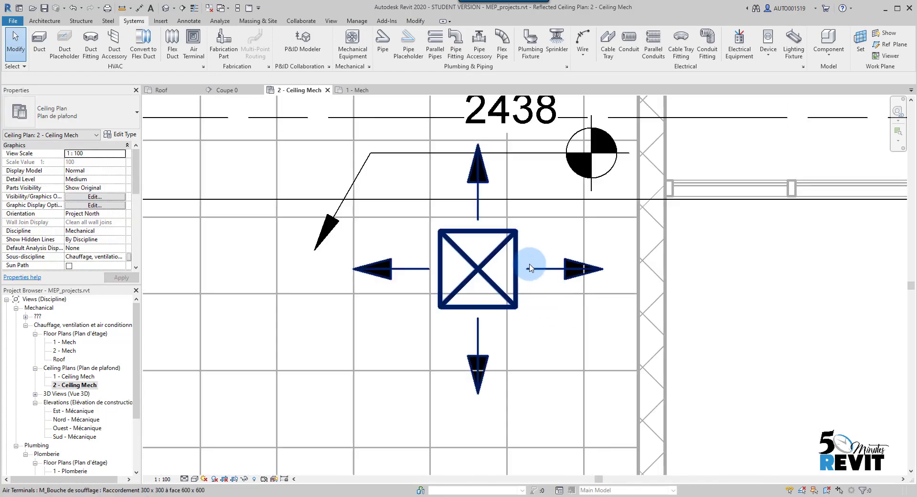
{"action": "scroll", "coordinate": [517, 243], "scroll_direction": "down", "scroll_amount": 1}
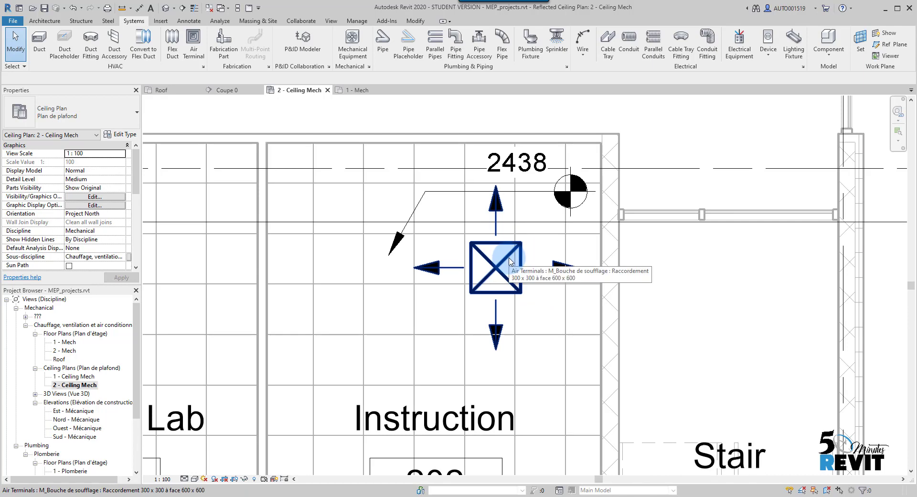
{"action": "left_click", "coordinate": [510, 262]}
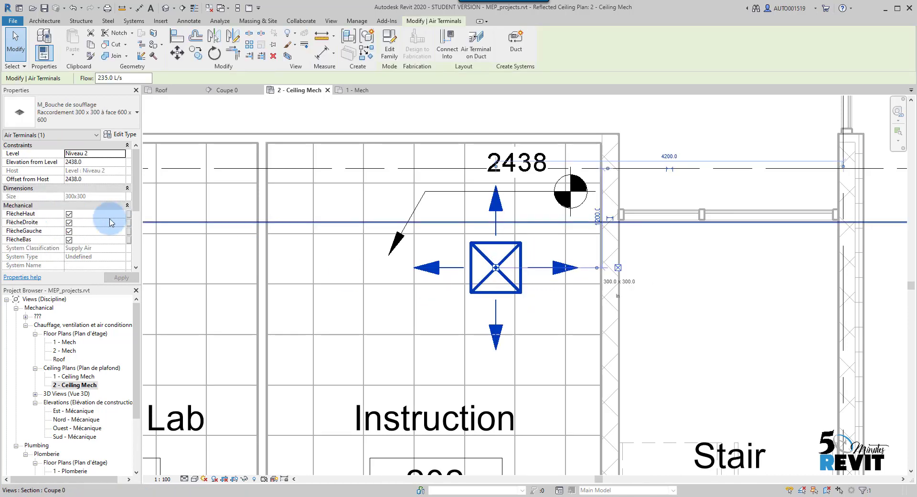
{"action": "left_click", "coordinate": [69, 215]}
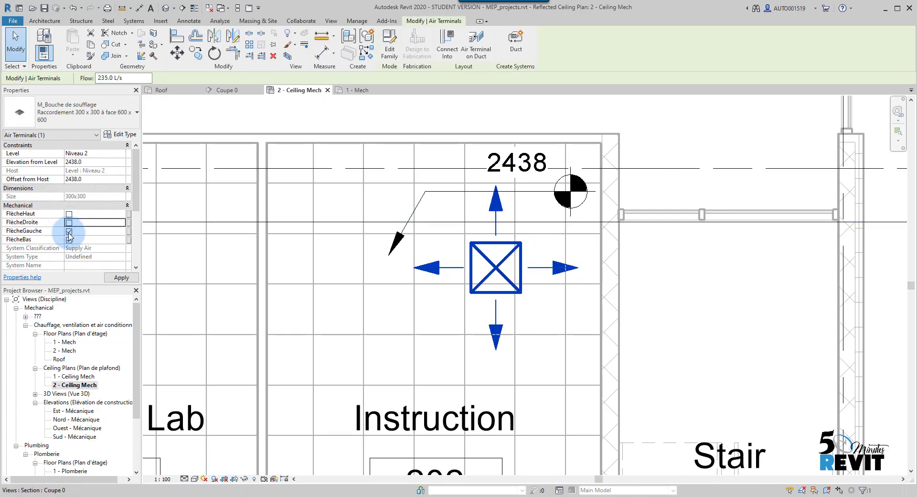
{"action": "left_click", "coordinate": [492, 292]}
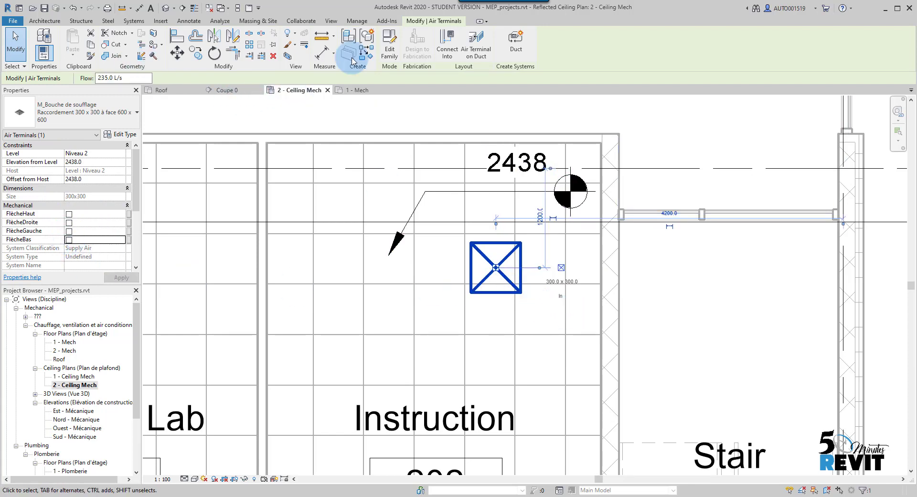
{"action": "key", "text": "Escape"}
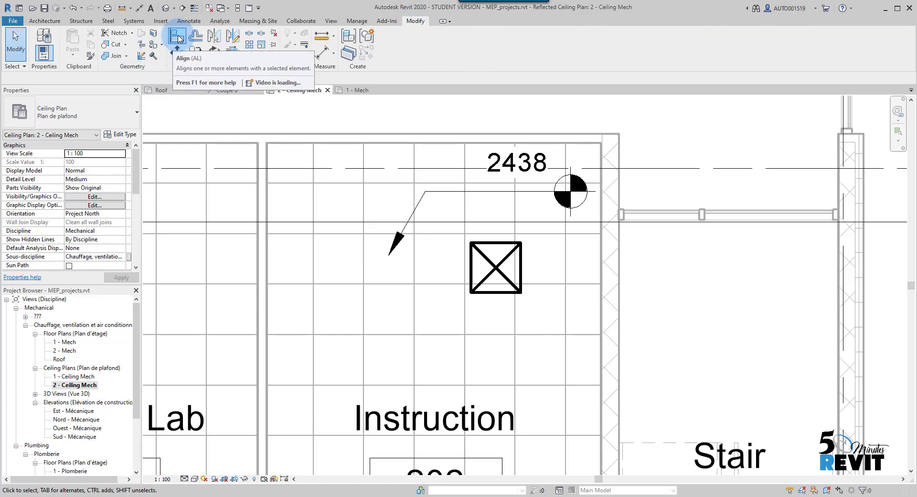
Align the terminal's top edge to a horizontal ceiling grid line and its left edge to a vertical one, using AL
{"action": "key", "text": "a"}
{"action": "key", "text": "l"}
{"action": "scroll", "coordinate": [552, 264], "scroll_direction": "up", "scroll_amount": 2}
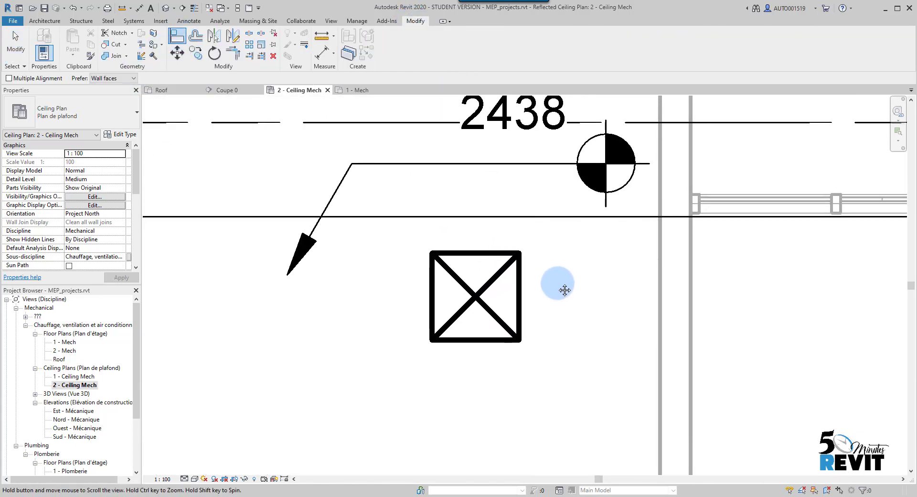
{"action": "left_click", "coordinate": [492, 238]}
{"action": "left_click", "coordinate": [487, 254]}
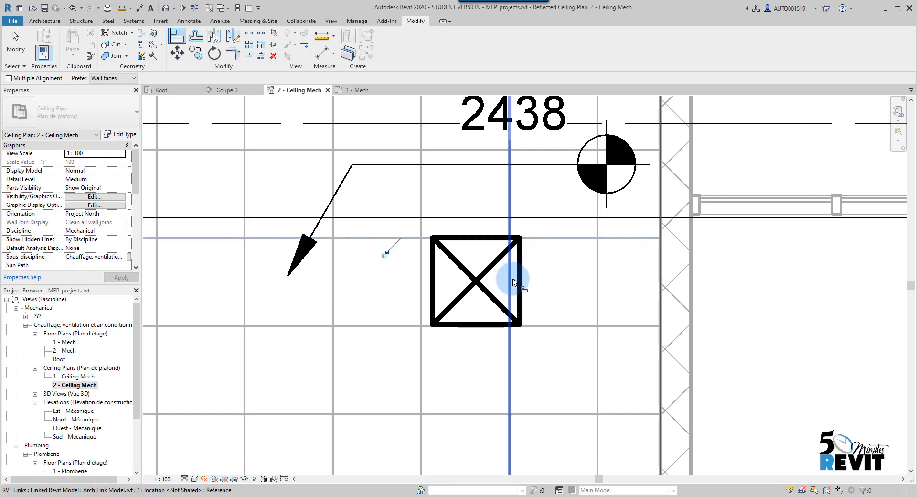
{"action": "left_click", "coordinate": [421, 214]}
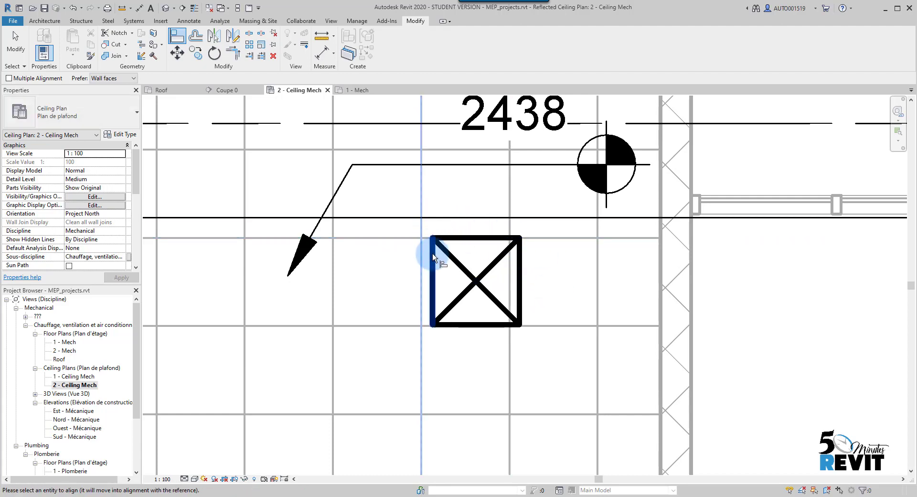
{"action": "left_click", "coordinate": [432, 267]}
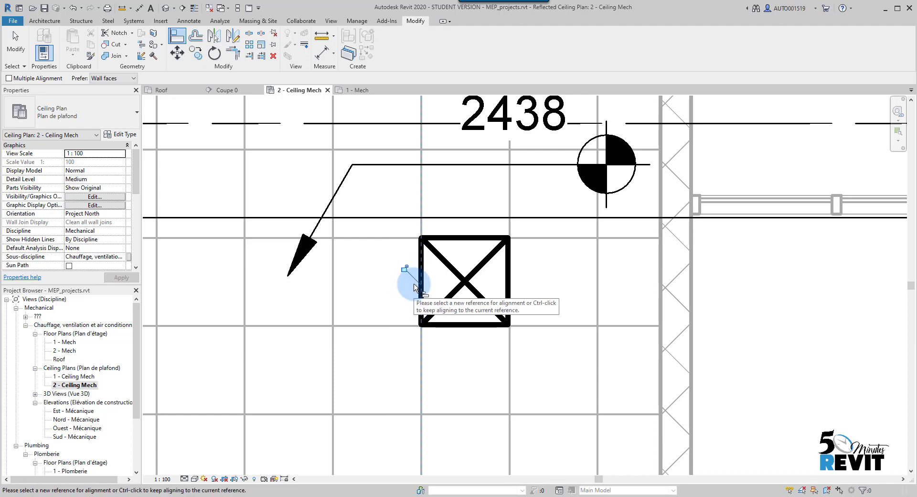
{"action": "key", "text": "Escape"}
Pan and zoom to bring rooms 203, 202 and 201 into view
{"action": "scroll", "coordinate": [512, 307], "scroll_direction": "down", "scroll_amount": 3}
{"action": "scroll", "coordinate": [518, 287], "scroll_direction": "down", "scroll_amount": 2}
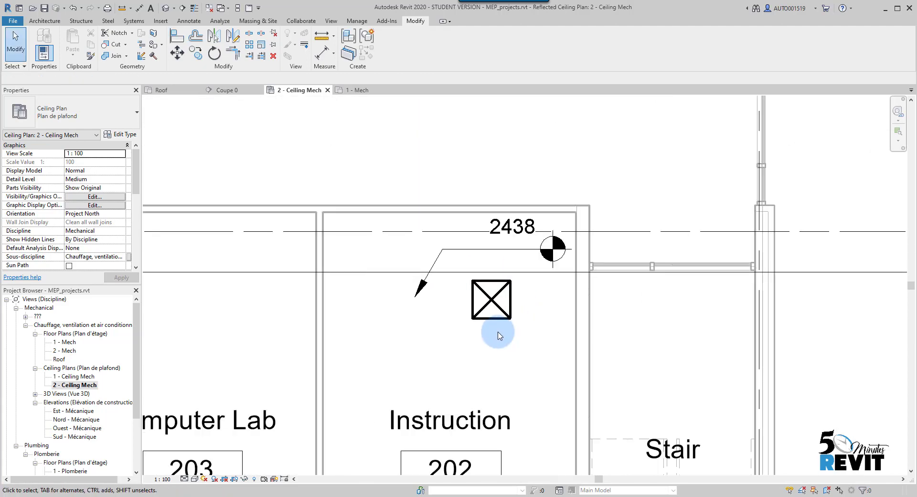
{"action": "middle_click_drag", "start_coordinate": [487, 338], "coordinate": [468, 251]}
{"action": "scroll", "coordinate": [471, 200], "scroll_direction": "down", "scroll_amount": 2}
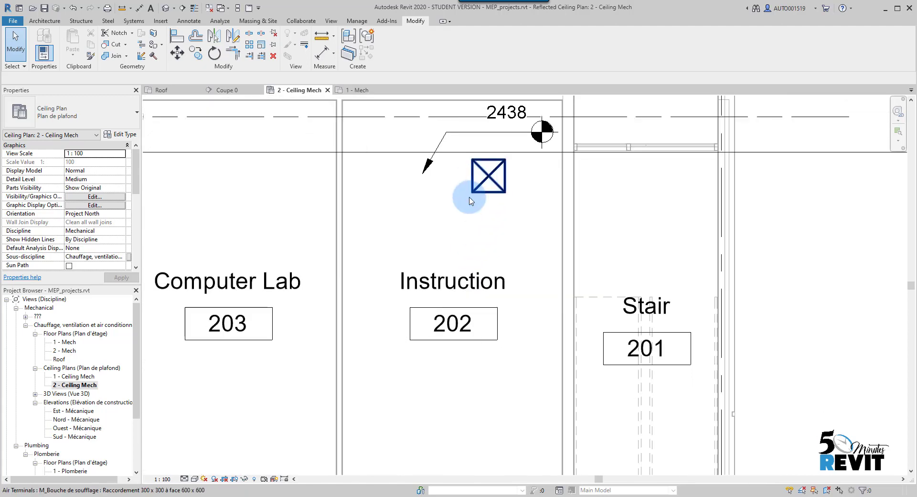
{"action": "scroll", "coordinate": [501, 236], "scroll_direction": "up", "scroll_amount": 1}
Start a multiple, constrained copy of the room 202 supply terminal from its top-right corner
{"action": "left_click", "coordinate": [507, 203]}
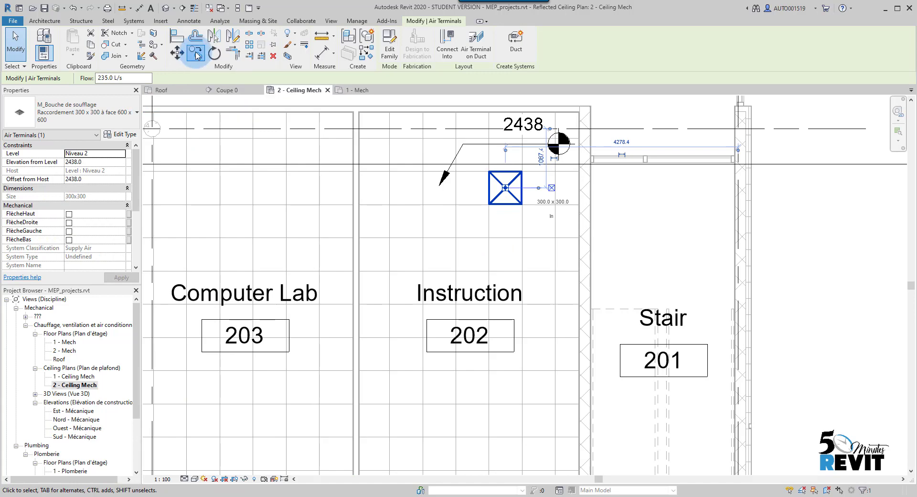
{"action": "left_click", "coordinate": [196, 58]}
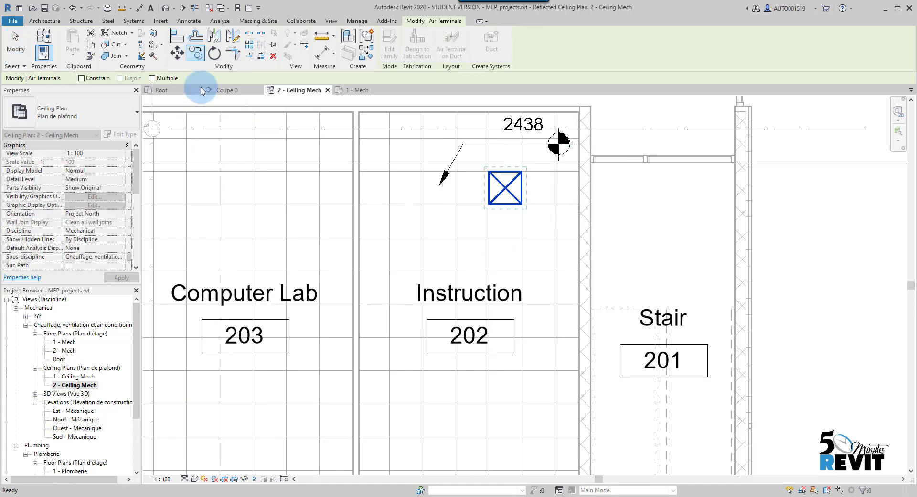
{"action": "left_click", "coordinate": [151, 79]}
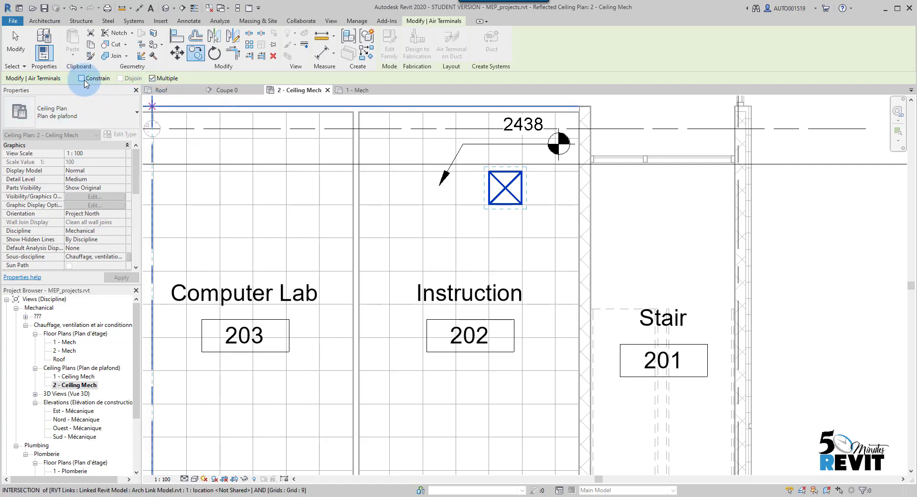
{"action": "left_click", "coordinate": [81, 78]}
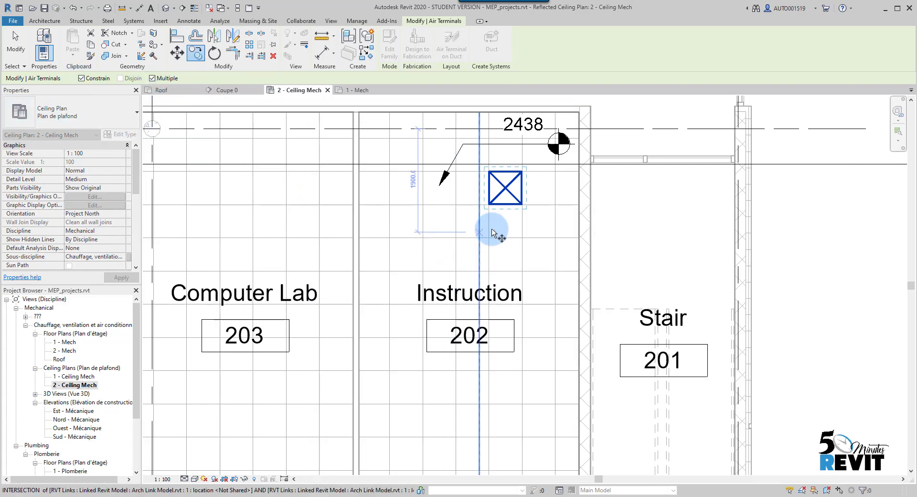
{"action": "left_click", "coordinate": [524, 172]}
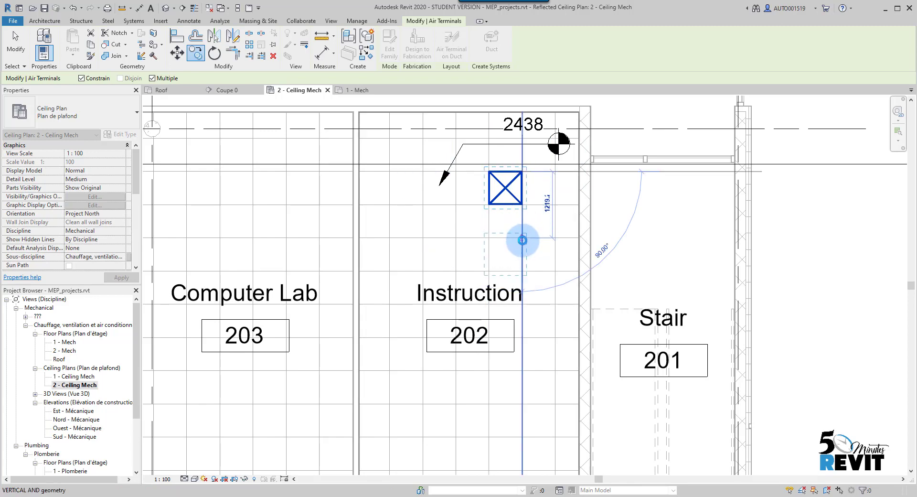
Place five copies 1219 apart straight down room 202's ceiling grid to make six terminals
{"action": "left_click", "coordinate": [523, 301]}
{"action": "left_click", "coordinate": [522, 305]}
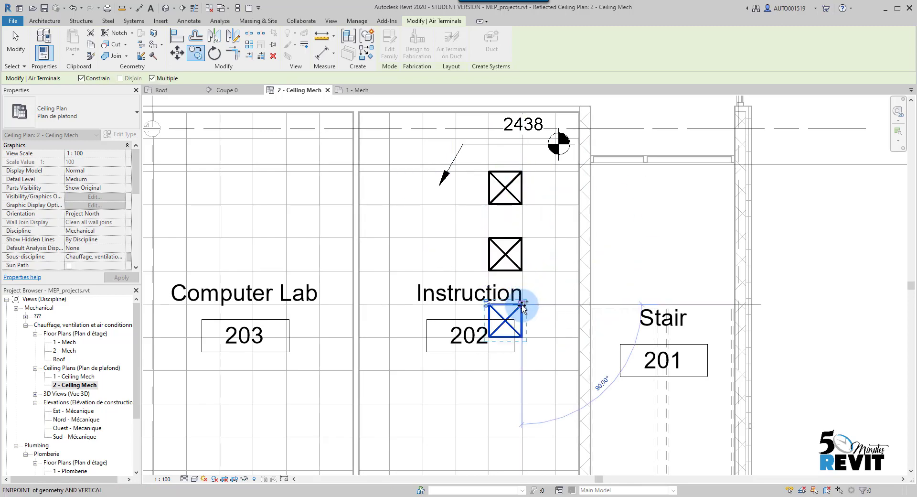
{"action": "middle_click_drag", "start_coordinate": [522, 305], "coordinate": [505, 210]}
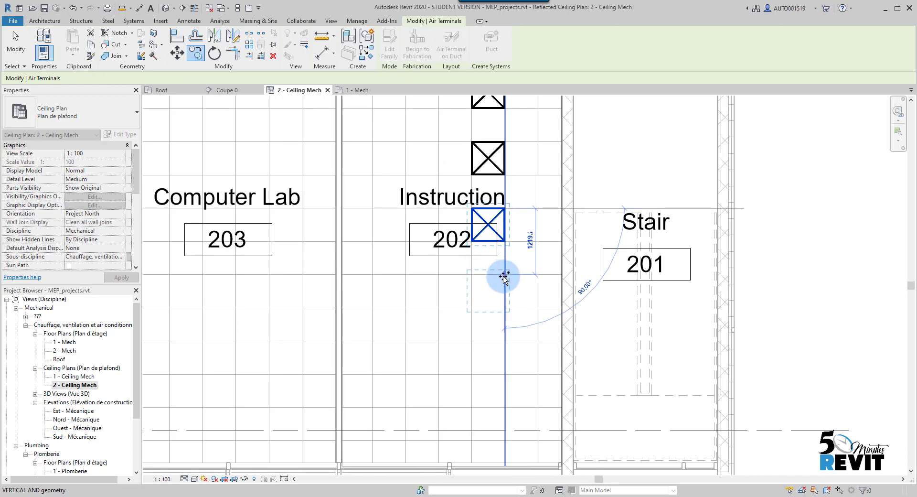
{"action": "left_click", "coordinate": [504, 277]}
{"action": "left_click", "coordinate": [499, 341]}
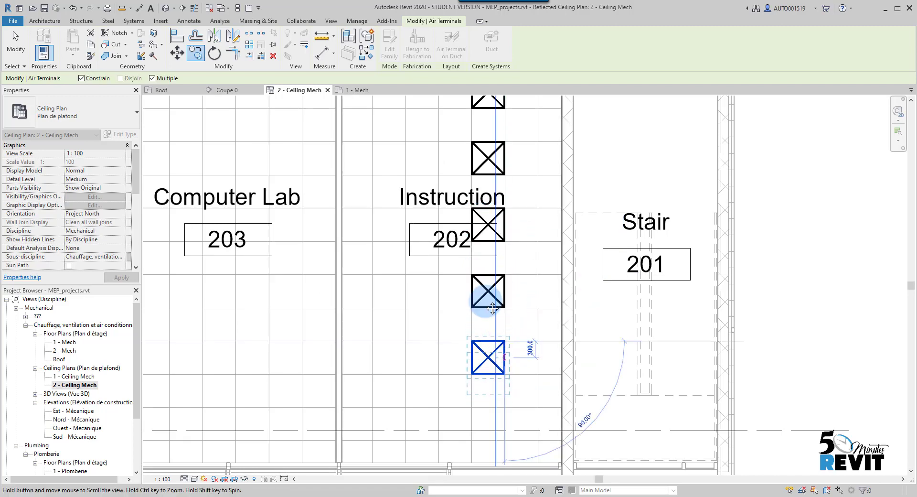
{"action": "middle_click_drag", "start_coordinate": [493, 308], "coordinate": [474, 272]}
{"action": "left_click", "coordinate": [487, 300]}
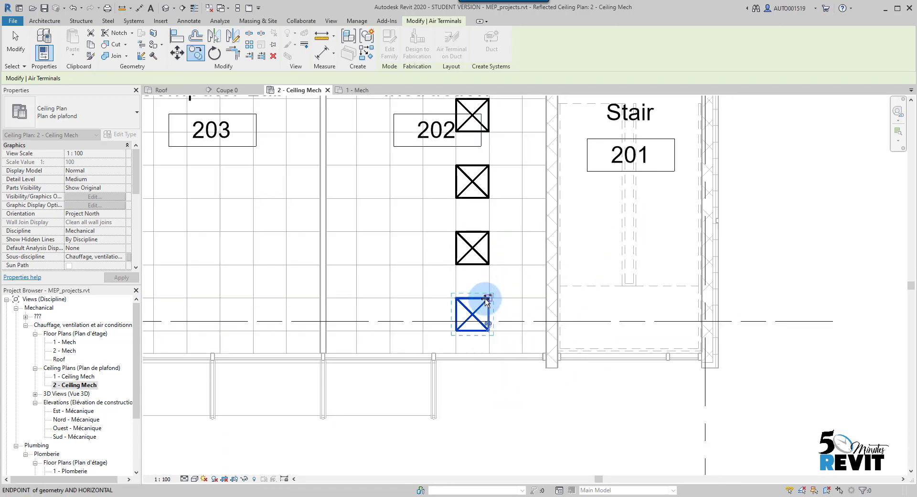
{"action": "key", "text": "Escape"}
{"action": "key", "text": "Escape"}
{"action": "scroll", "coordinate": [440, 266], "scroll_direction": "down", "scroll_amount": 4}
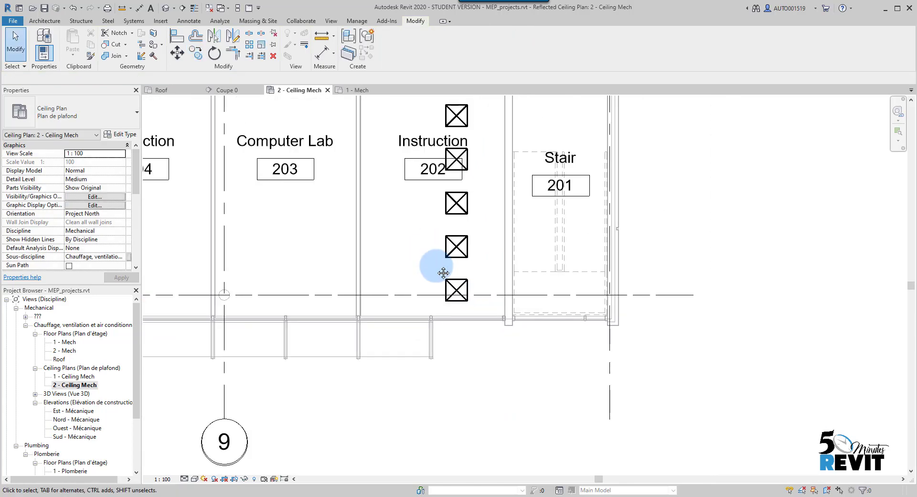
{"action": "scroll", "coordinate": [504, 239], "scroll_direction": "down", "scroll_amount": 2}
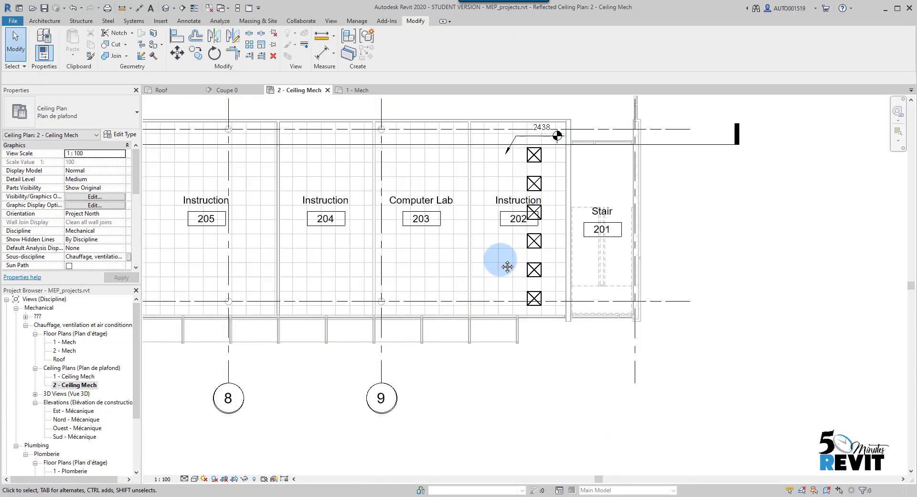
{"action": "middle_click_drag", "start_coordinate": [554, 205], "coordinate": [549, 195]}
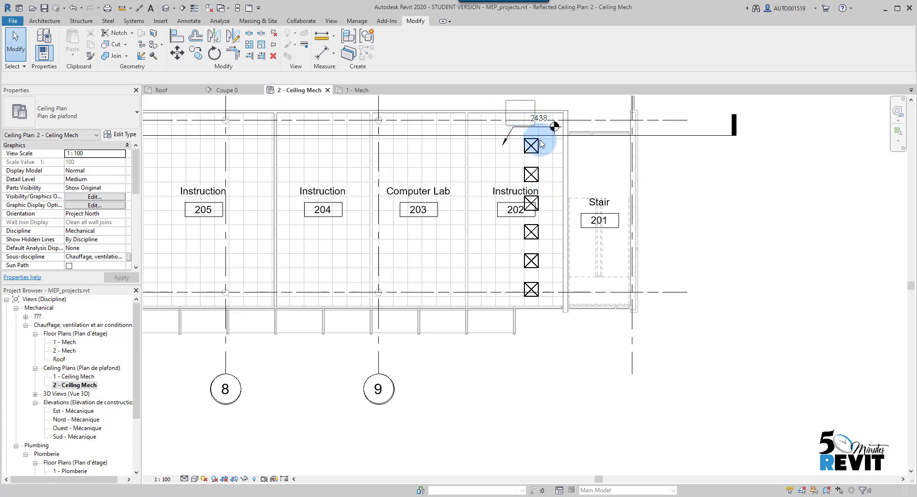
Move the six-terminal column in room 202 609.6 to the left
{"action": "left_click_drag", "start_coordinate": [552, 279], "coordinate": [555, 311]}
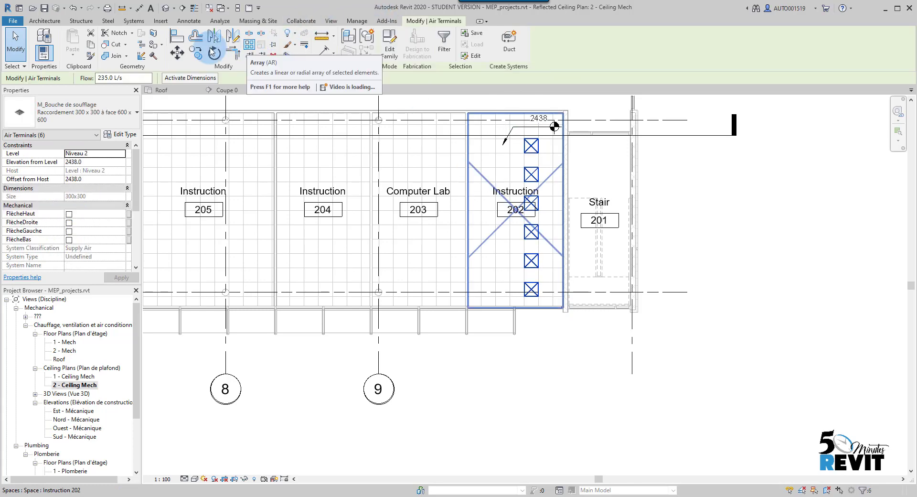
{"action": "left_click", "coordinate": [177, 53]}
{"action": "scroll", "coordinate": [507, 143], "scroll_direction": "up", "scroll_amount": 3}
{"action": "scroll", "coordinate": [521, 154], "scroll_direction": "up", "scroll_amount": 3}
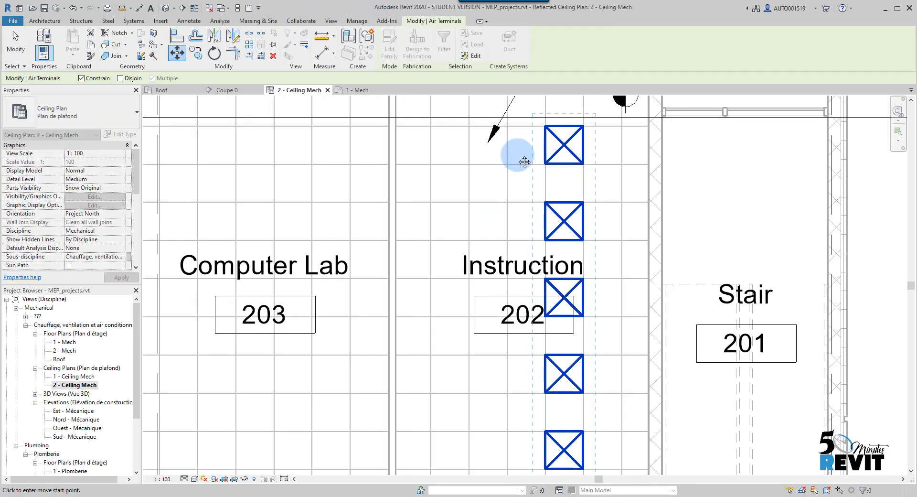
{"action": "left_click", "coordinate": [529, 180]}
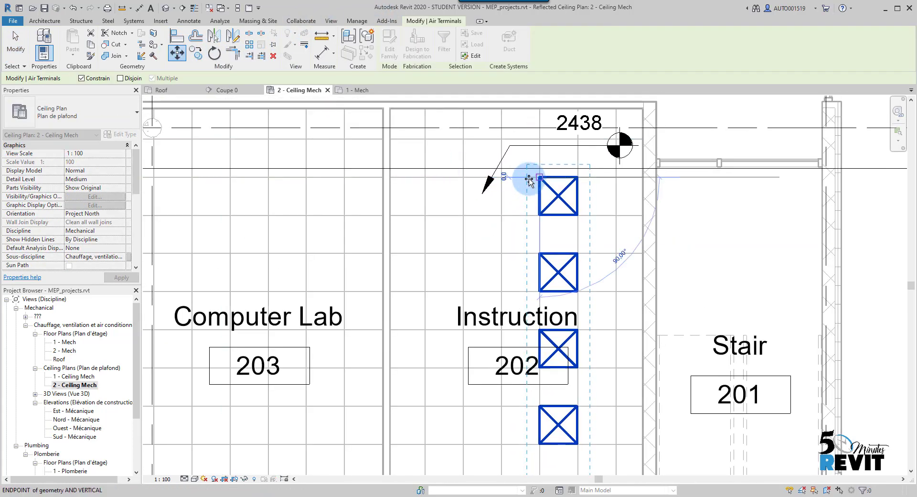
{"action": "left_click", "coordinate": [501, 179]}
{"action": "scroll", "coordinate": [556, 195], "scroll_direction": "down", "scroll_amount": 2}
{"action": "middle_click_drag", "start_coordinate": [569, 198], "coordinate": [554, 111]}
Copy the terminal column into Computer Lab 203 and Instruction 204
{"action": "left_click", "coordinate": [195, 53]}
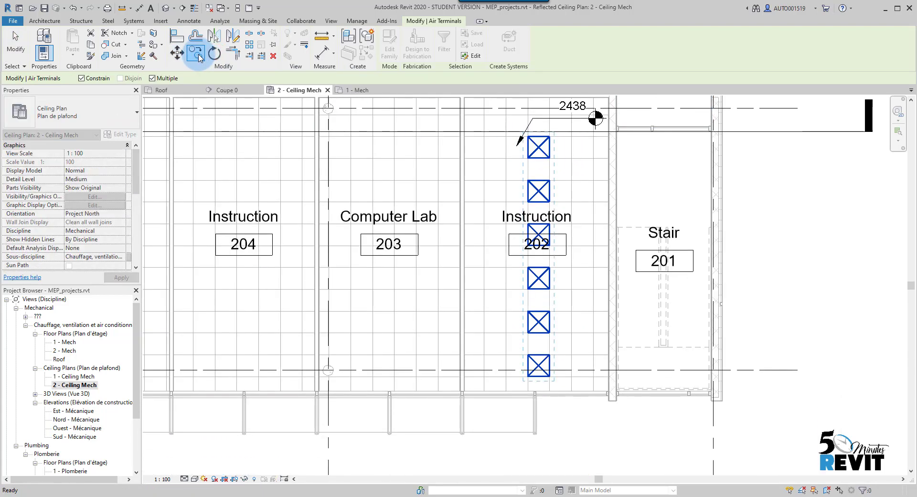
{"action": "middle_click_drag", "start_coordinate": [484, 177], "coordinate": [536, 213]}
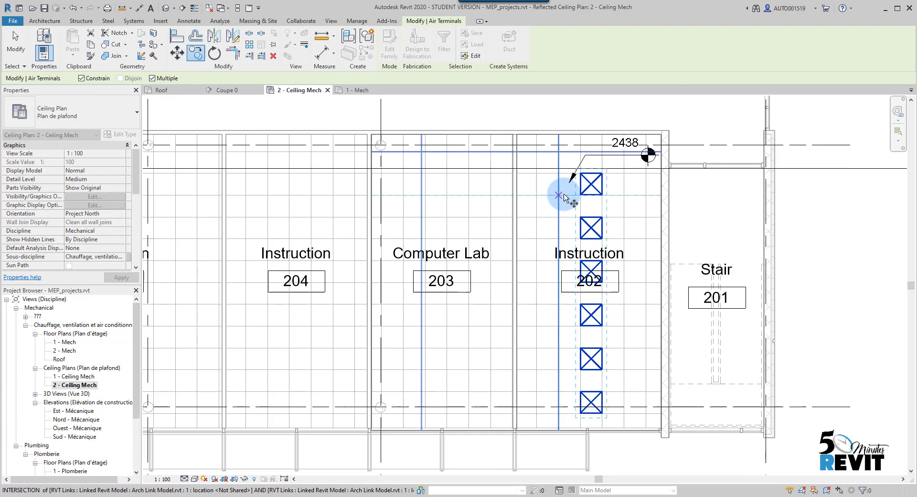
{"action": "left_click", "coordinate": [579, 179]}
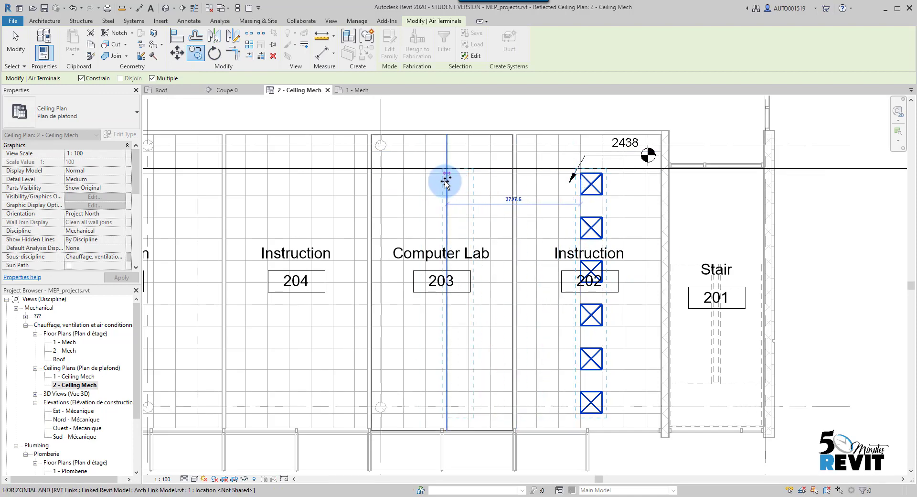
{"action": "left_click", "coordinate": [424, 180]}
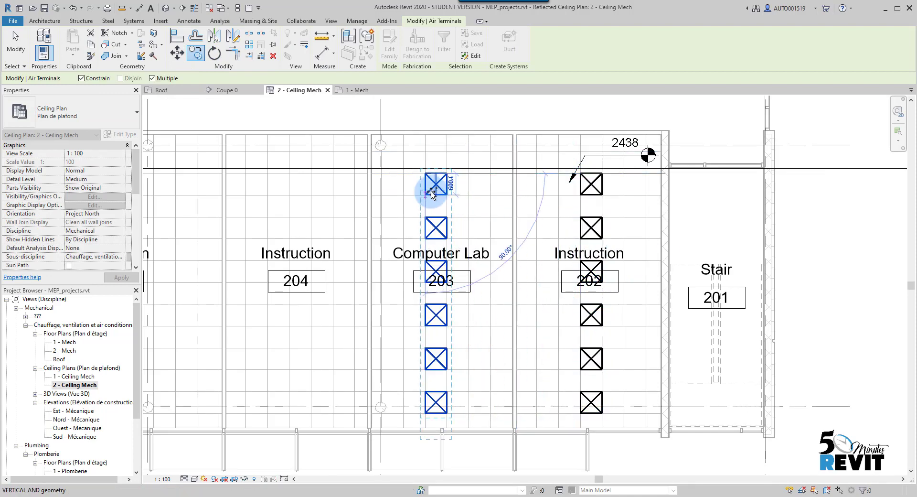
{"action": "middle_click_drag", "start_coordinate": [408, 191], "coordinate": [504, 193]}
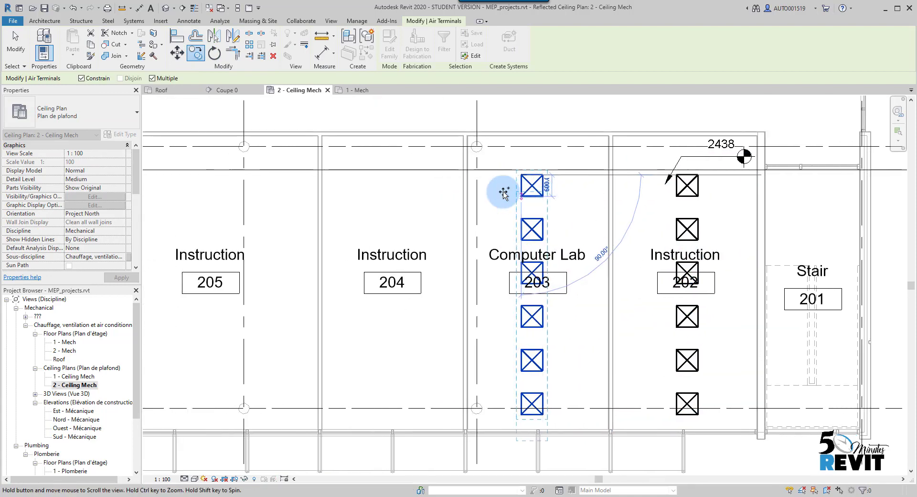
{"action": "left_click", "coordinate": [387, 178]}
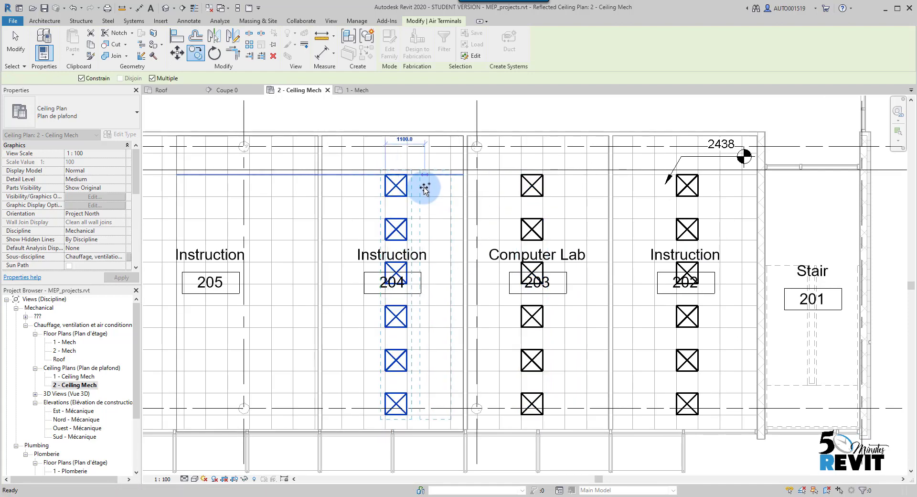
{"action": "key", "text": "Escape"}
{"action": "key", "text": "Escape"}
{"action": "scroll", "coordinate": [475, 218], "scroll_direction": "down", "scroll_amount": 3}
{"action": "middle_click_drag", "start_coordinate": [467, 225], "coordinate": [517, 256]}
{"action": "scroll", "coordinate": [518, 256], "scroll_direction": "down", "scroll_amount": 2}
{"action": "middle_click_drag", "start_coordinate": [501, 205], "coordinate": [520, 234]}
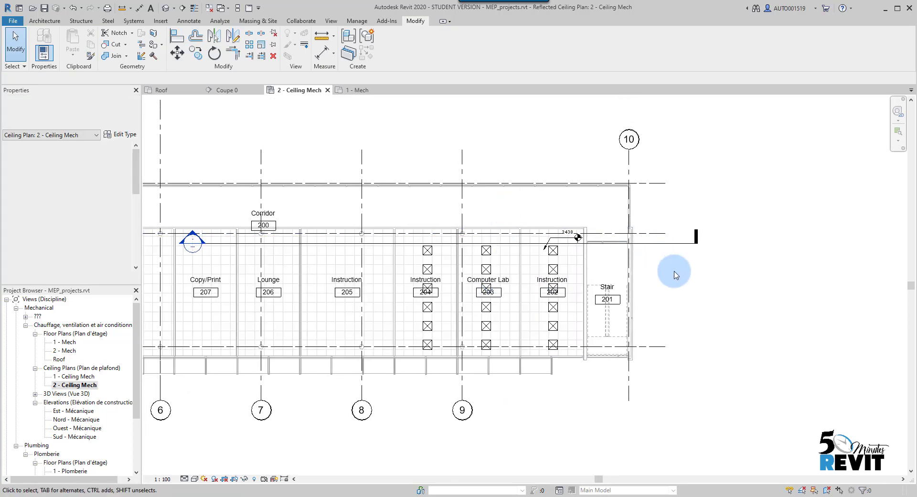
{"action": "scroll", "coordinate": [579, 287], "scroll_direction": "up", "scroll_amount": 3}
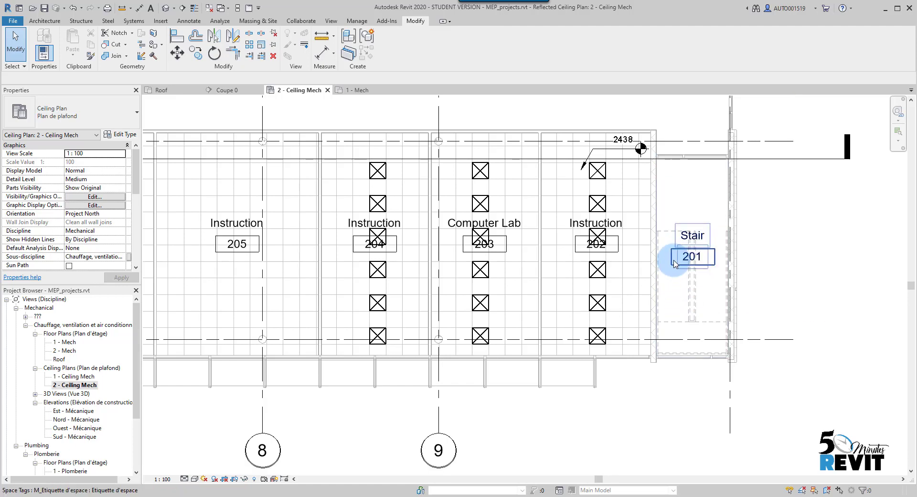
{"action": "middle_click_drag", "start_coordinate": [693, 208], "coordinate": [682, 211]}
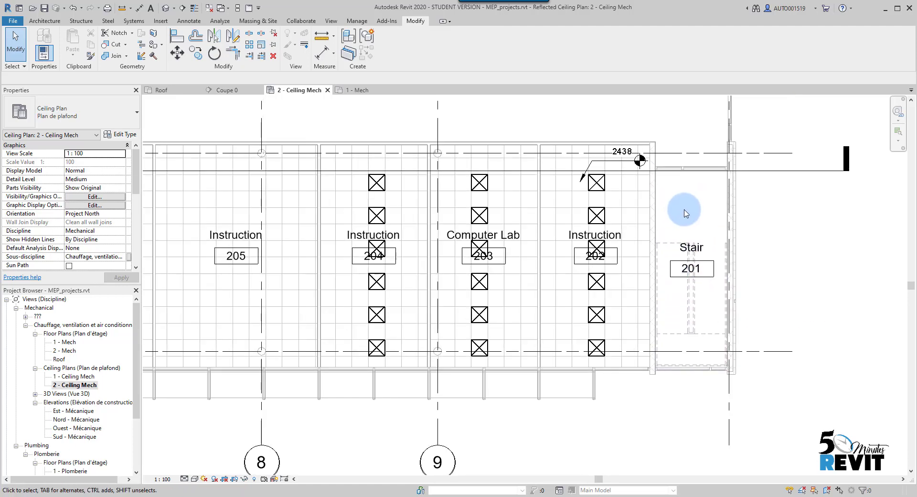